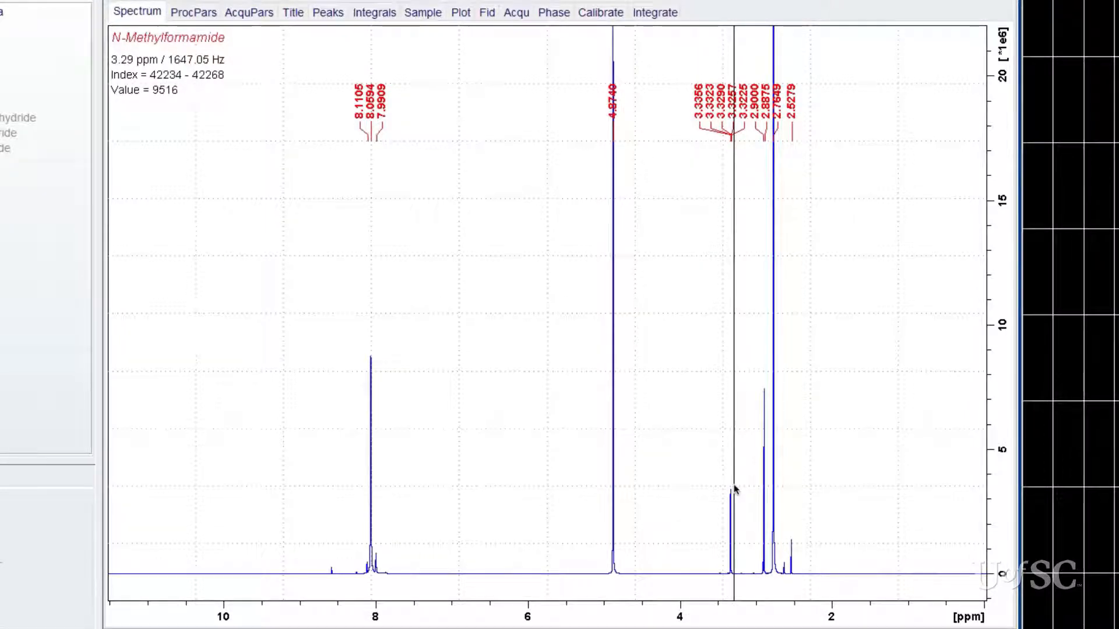
Step: Set the line broadening (LB) for the N-Methylformamide spectrum to 1 Hz
drag(717, 484, 812, 474)
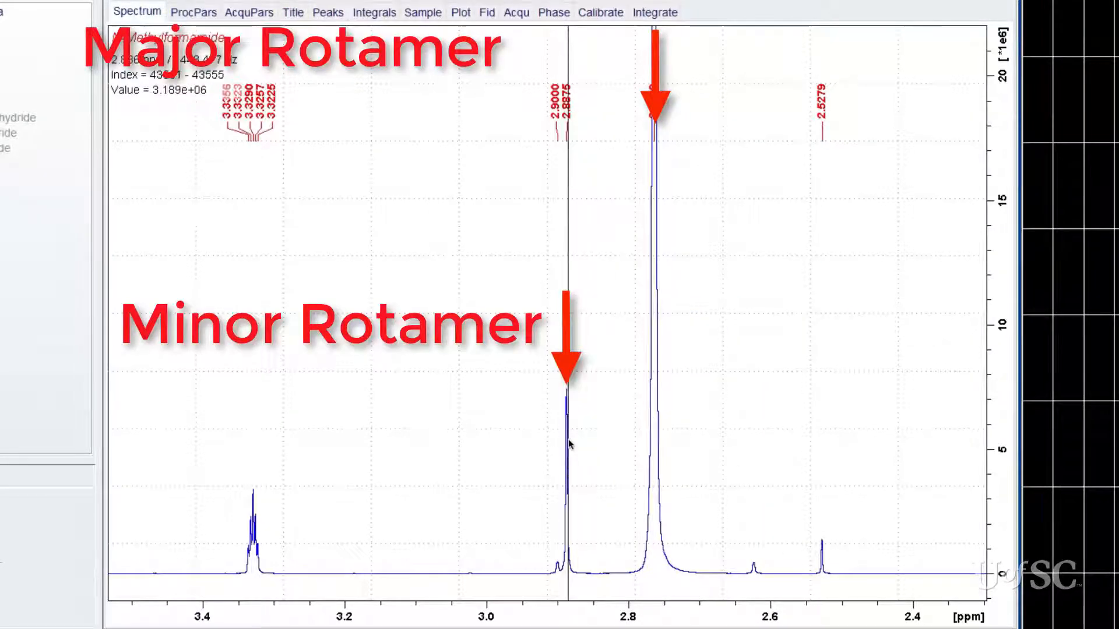
scroll(570, 444, up, 3)
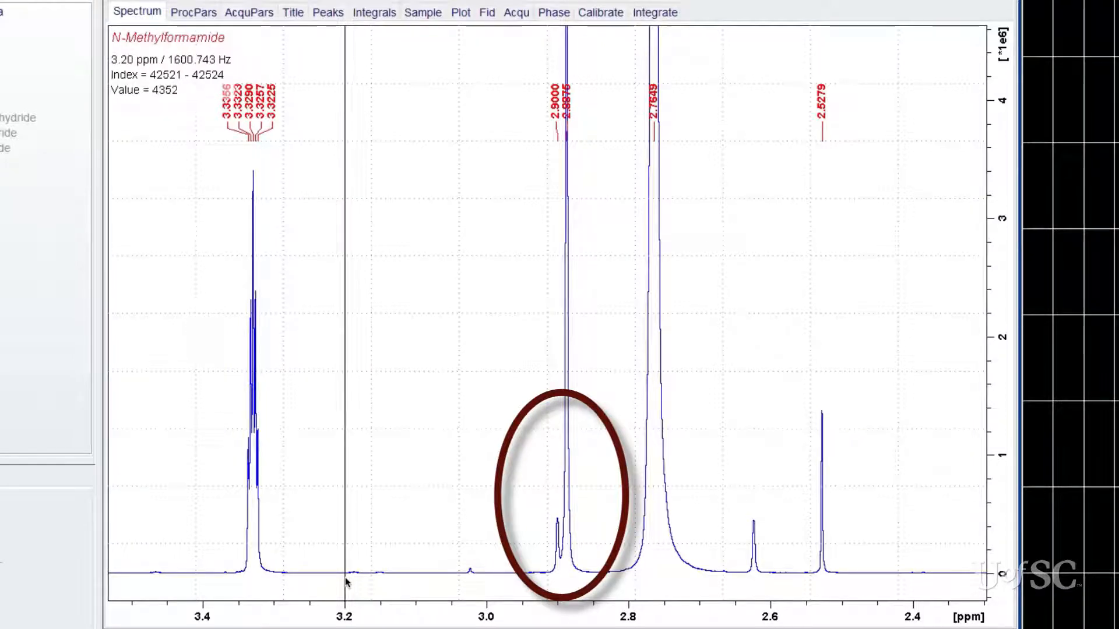
drag(346, 582, 906, 528)
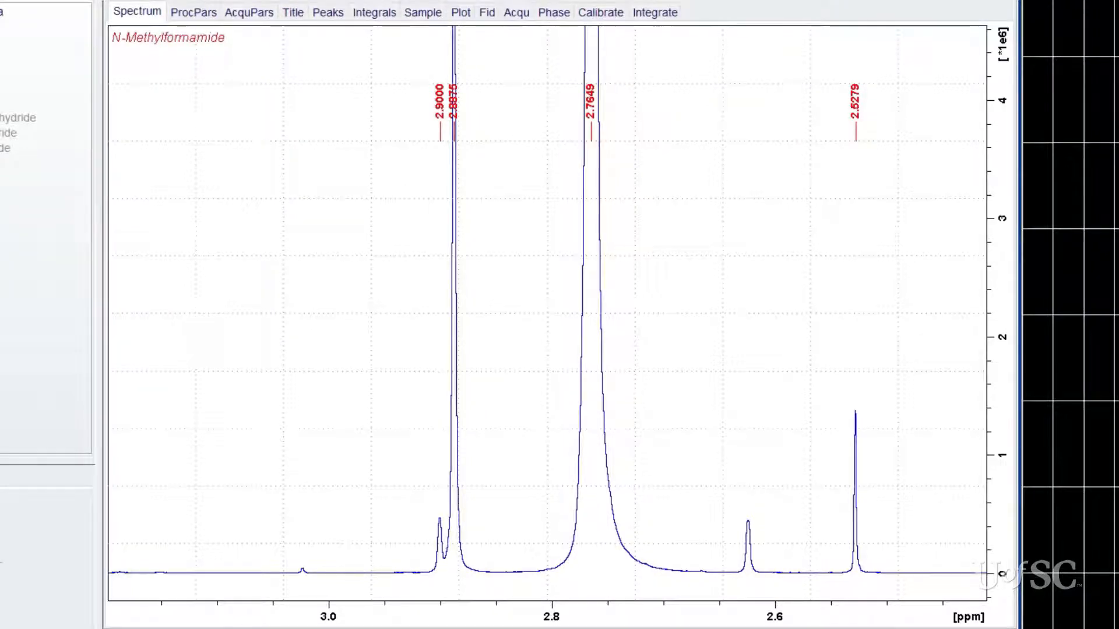
text(lb)
key(Return)
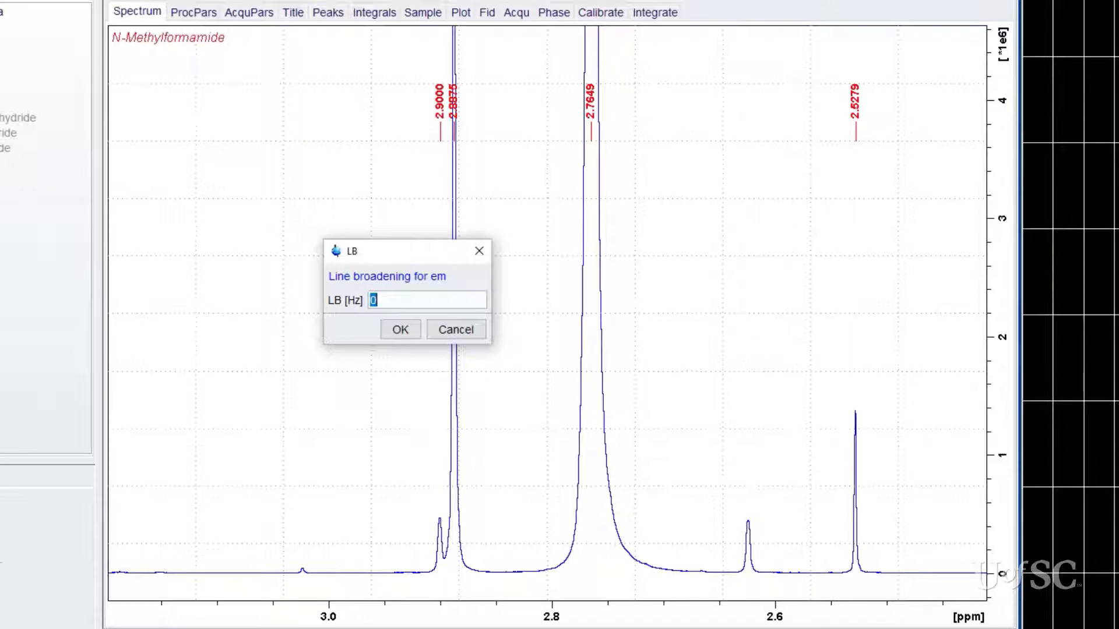
text(1)
key(Return)
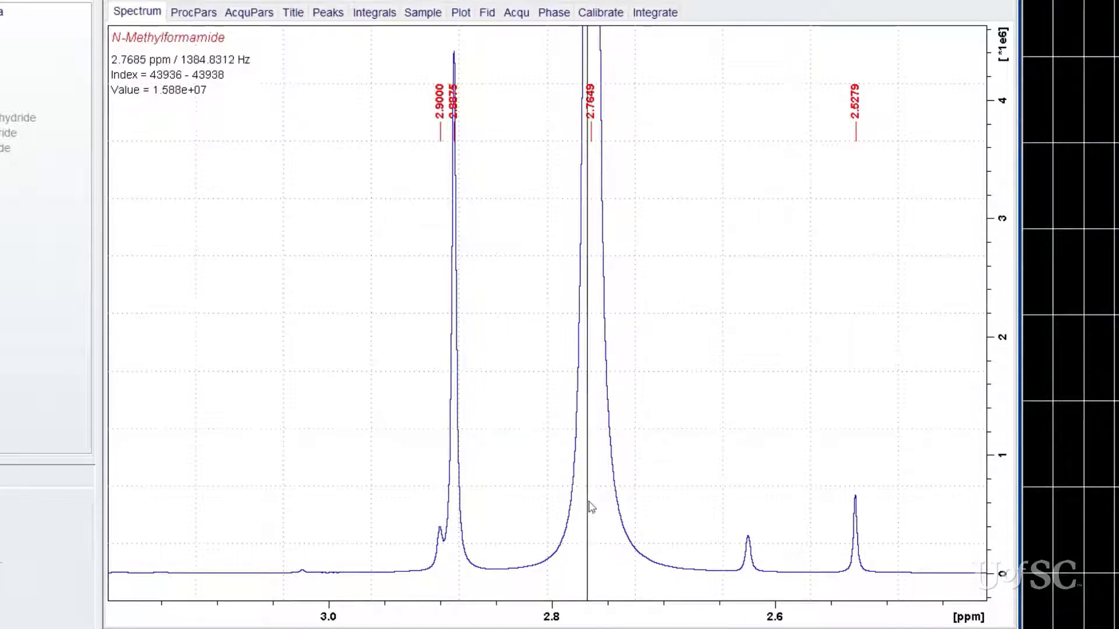
Step: Start Lorentz/Gauss line shape fitting (dcon) and accept 999 as the destination PROCNO of the fit
scroll(593, 503, down, 2)
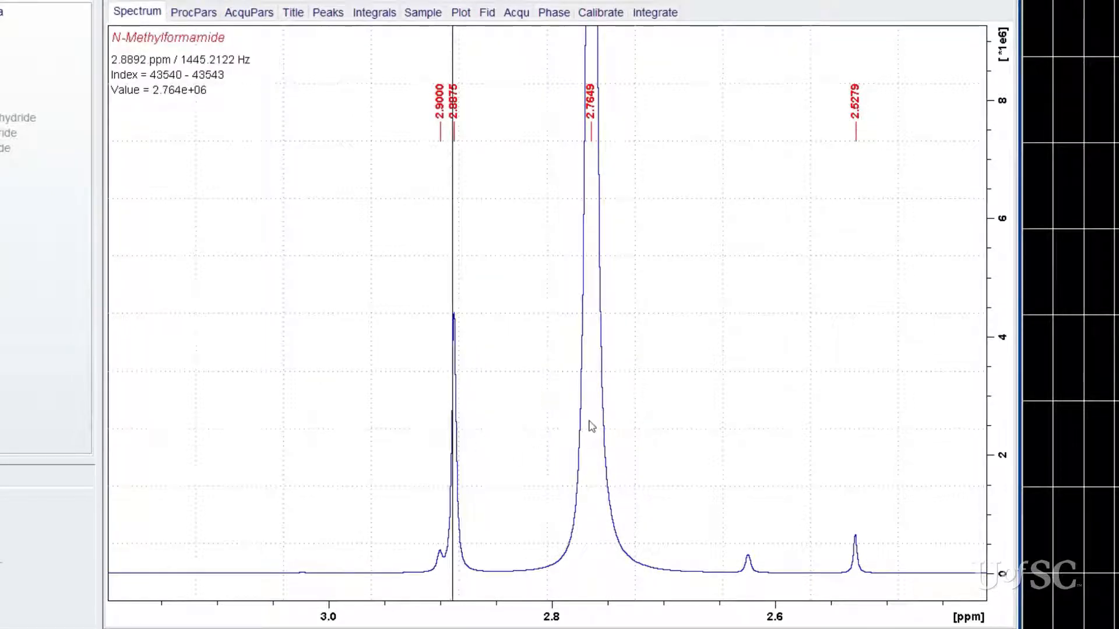
scroll(596, 427, down, 1)
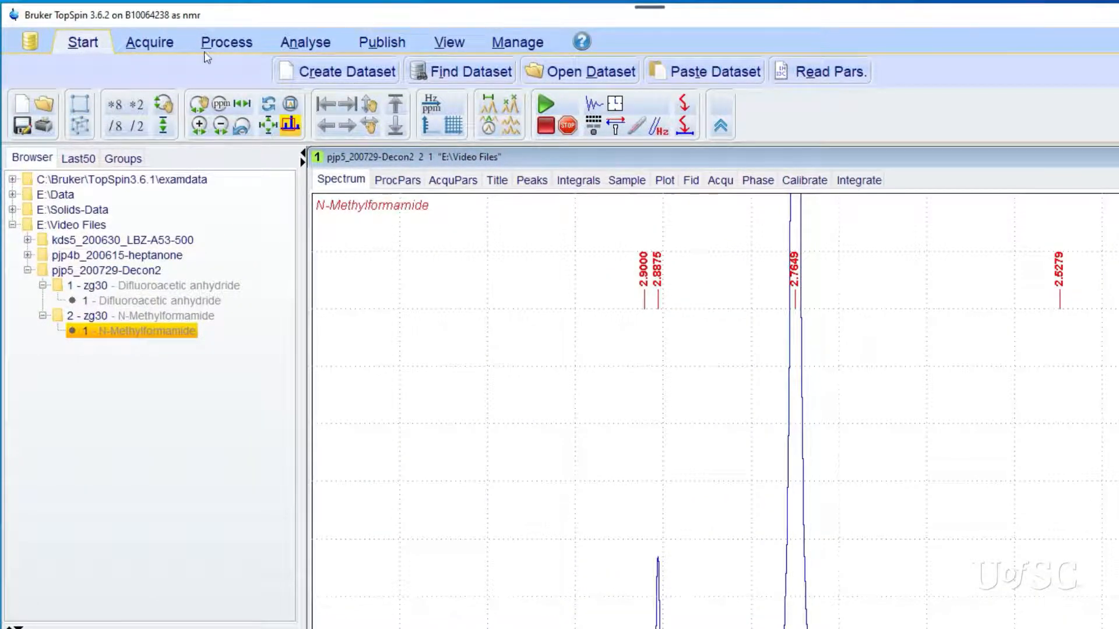
click(307, 46)
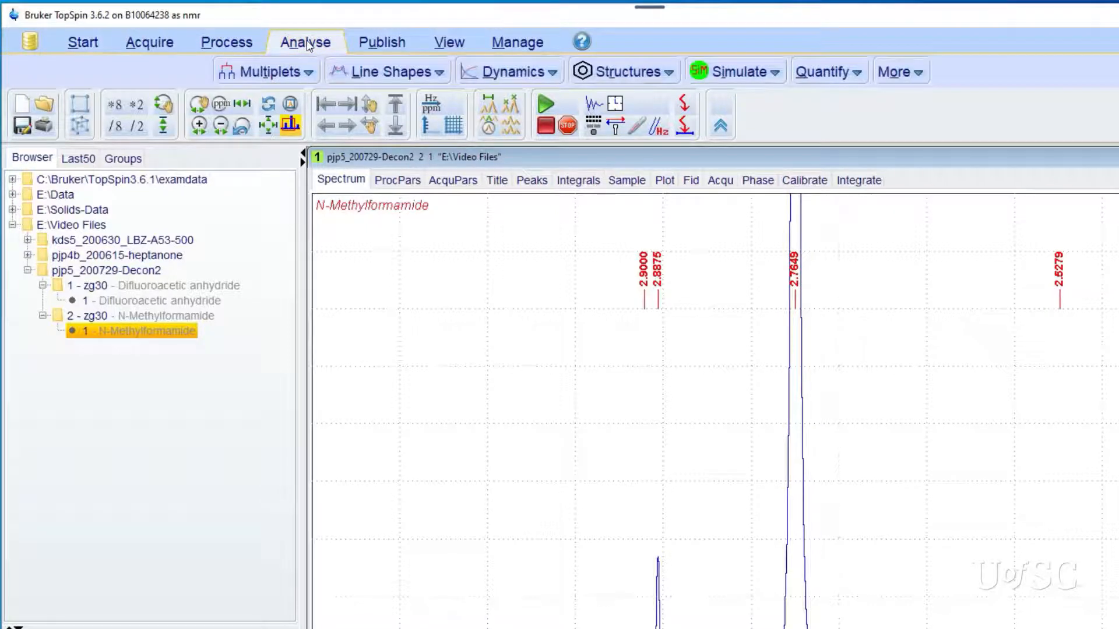
click(436, 74)
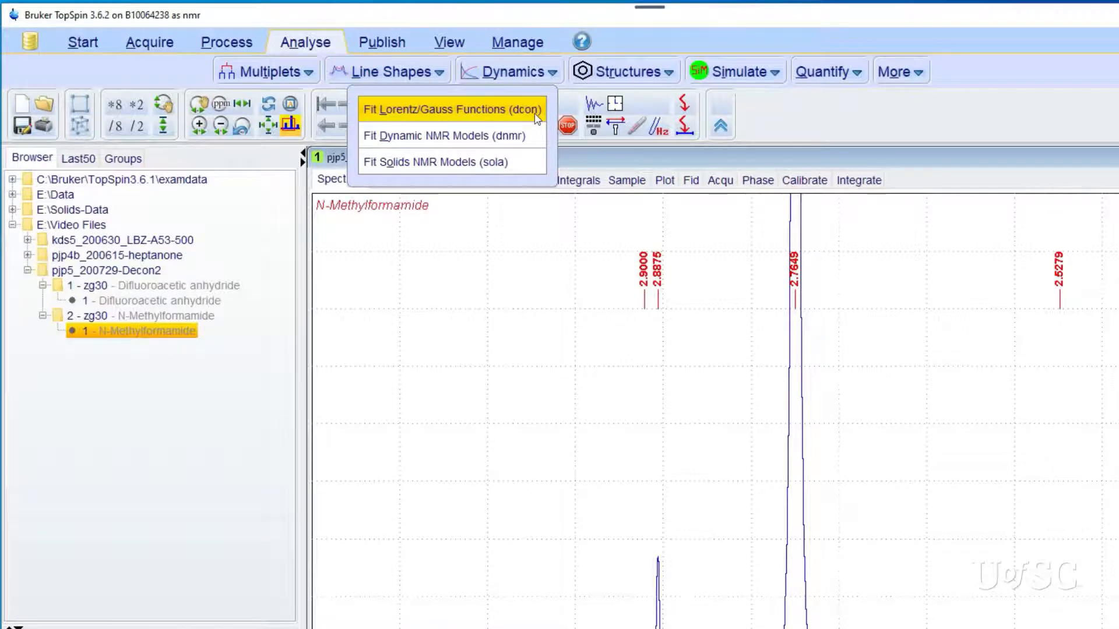
click(483, 112)
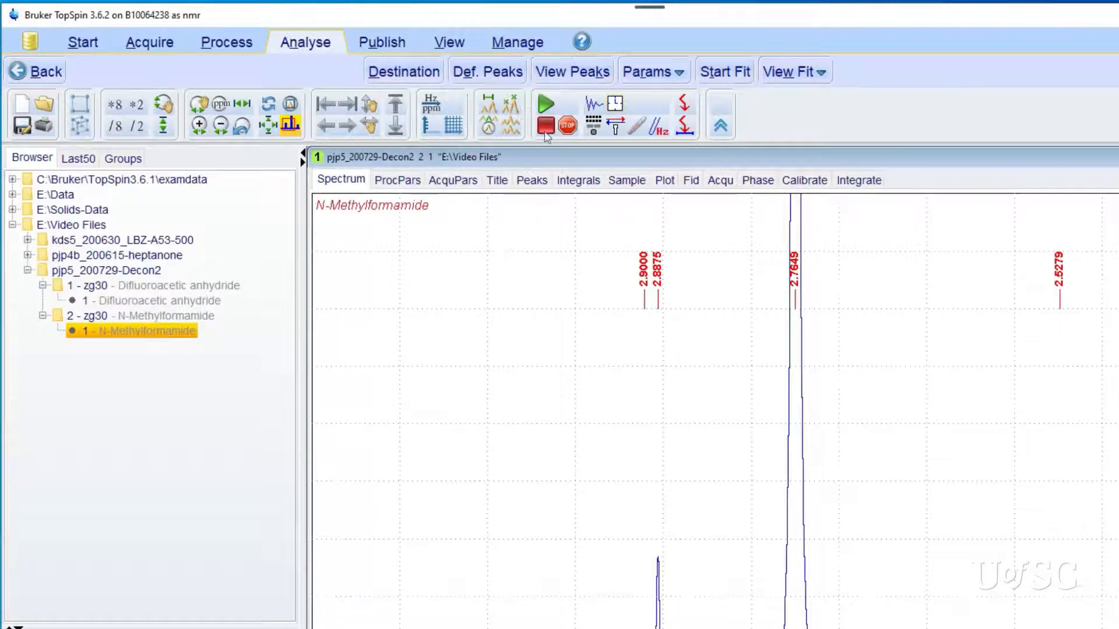
scroll(816, 288, down, 4)
scroll(816, 287, down, 2)
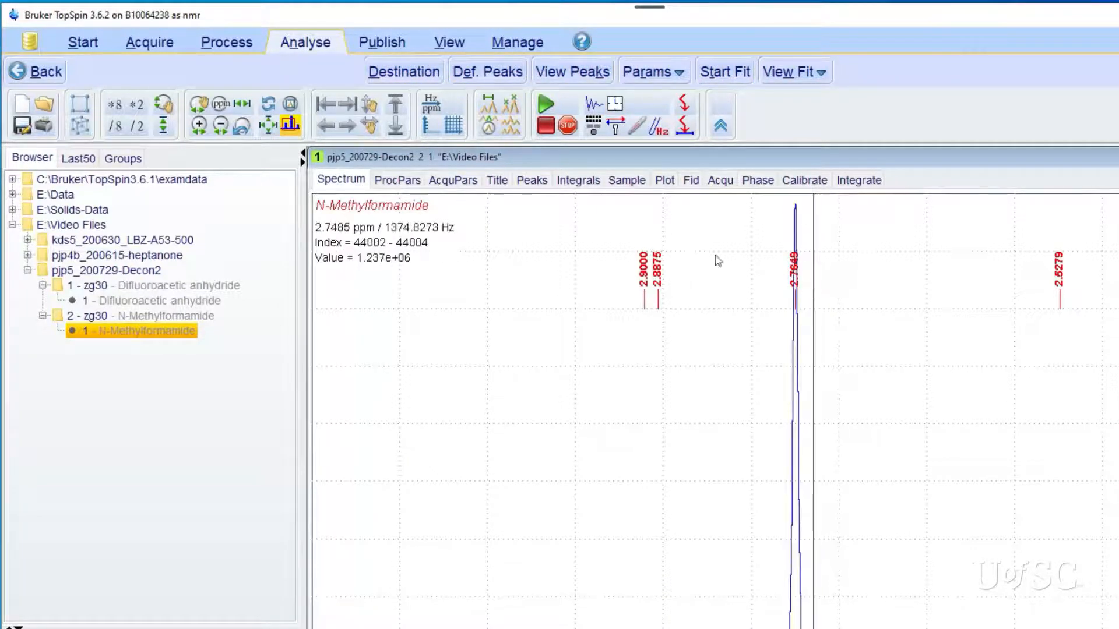
click(413, 72)
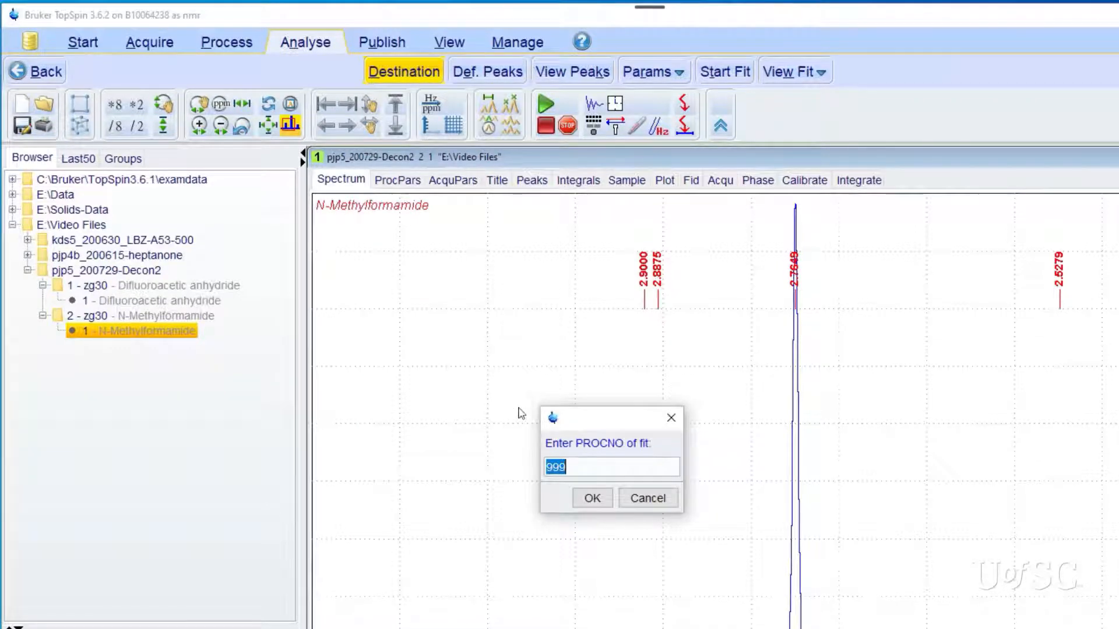
click(606, 500)
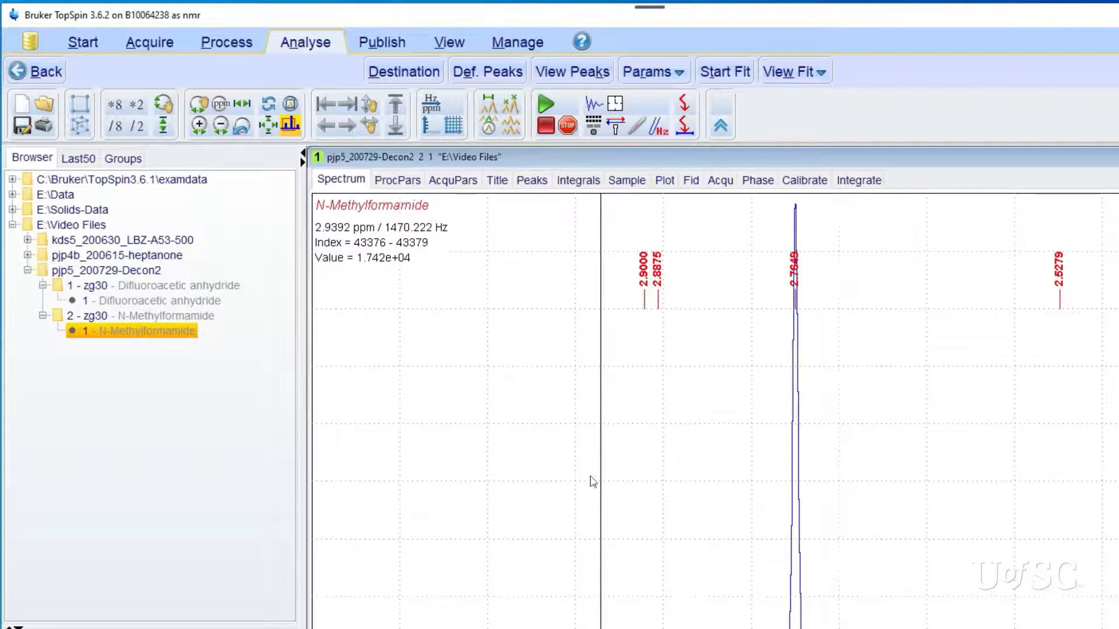
Step: Delete all existing peak picks and pick new peaks in a region from about 3.0 to 2.7 ppm covering both rotamer signals
click(482, 75)
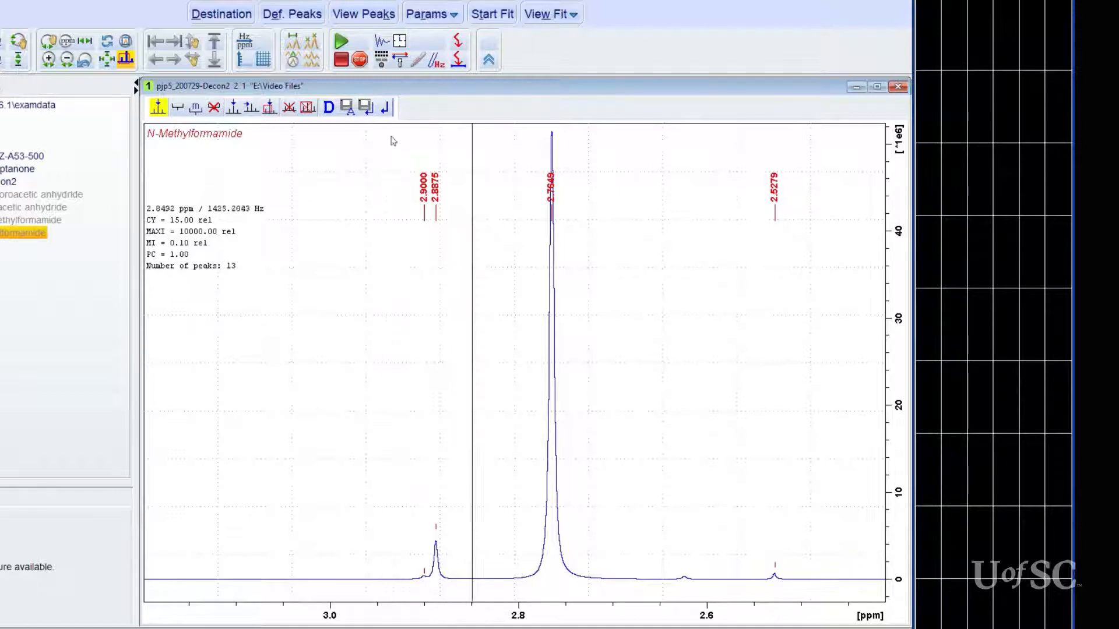
click(178, 108)
click(216, 108)
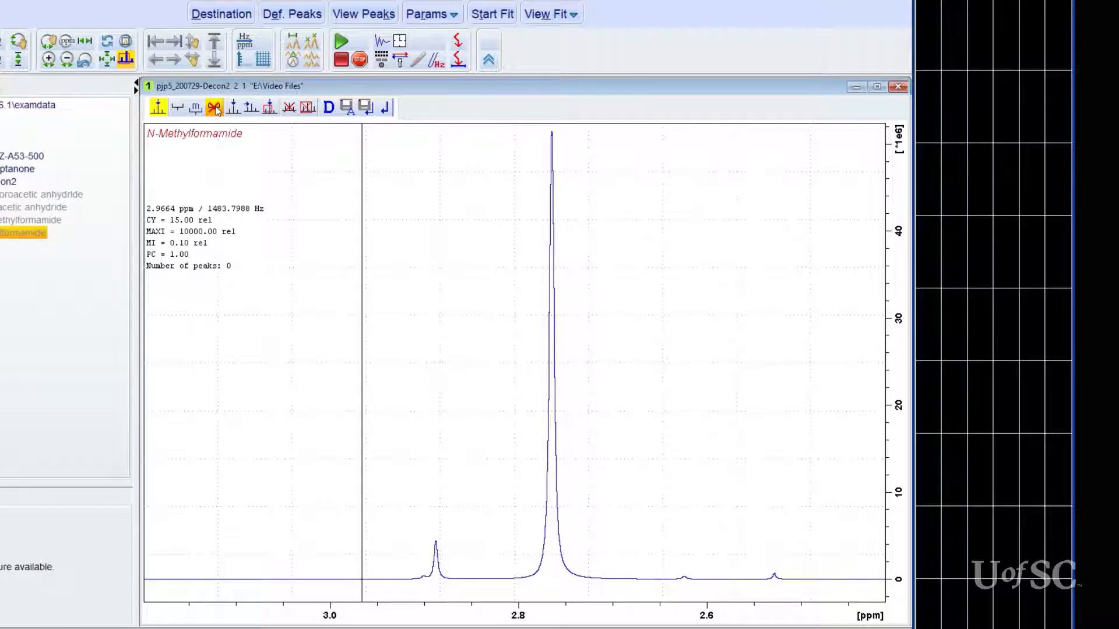
click(177, 107)
drag(320, 127, 616, 557)
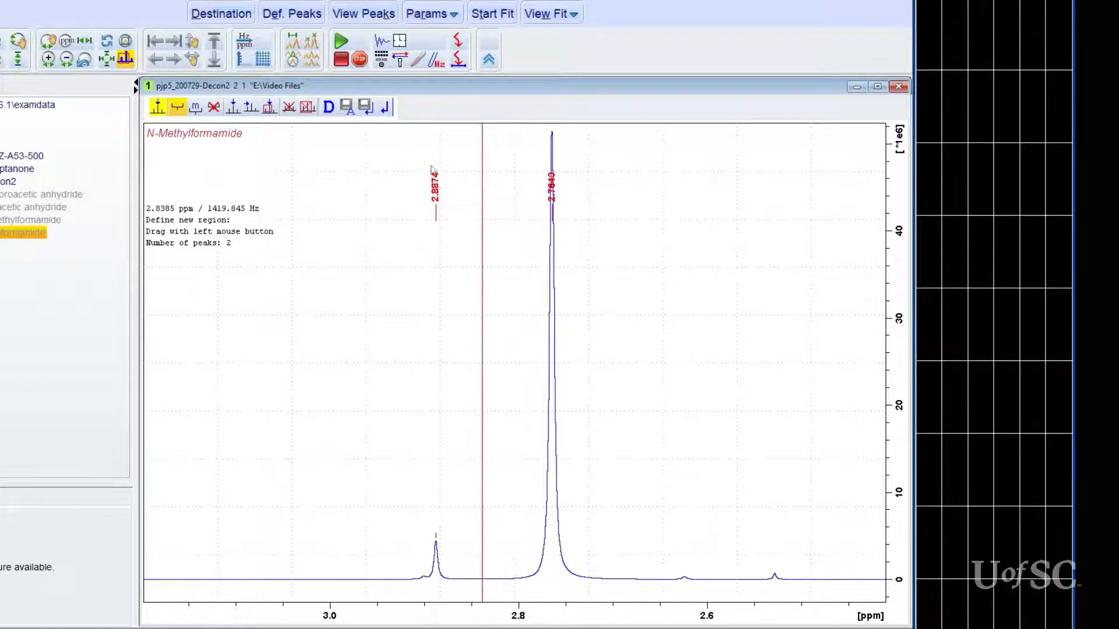
Step: Deconvolute the two picked rotamer peaks into PROCNO 999 with 0.0 Gauss share, and close the result report
click(329, 108)
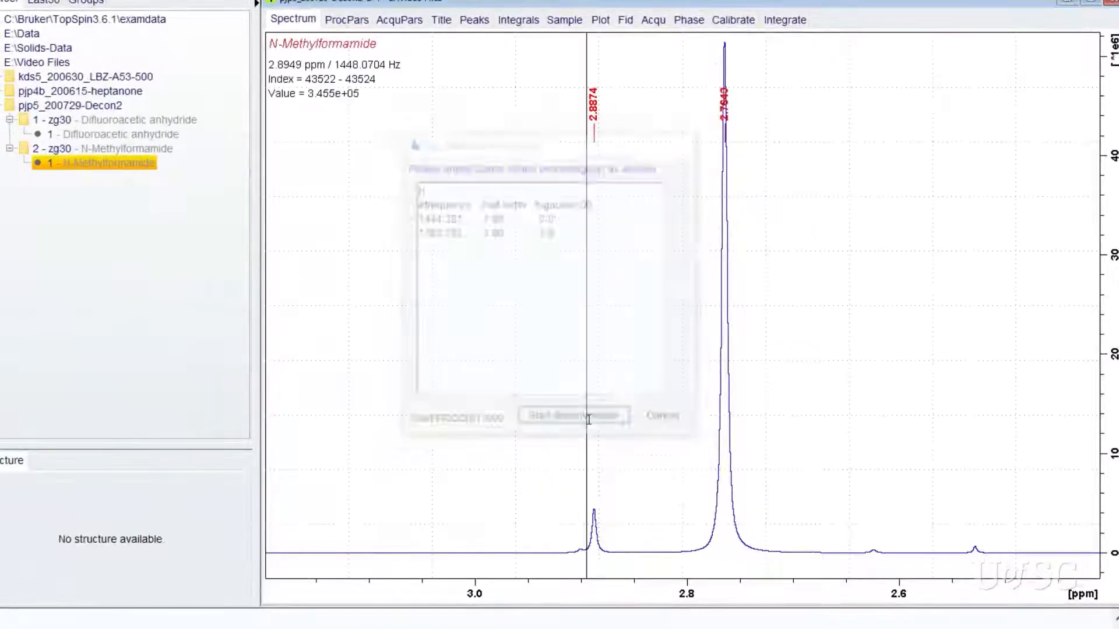
click(588, 420)
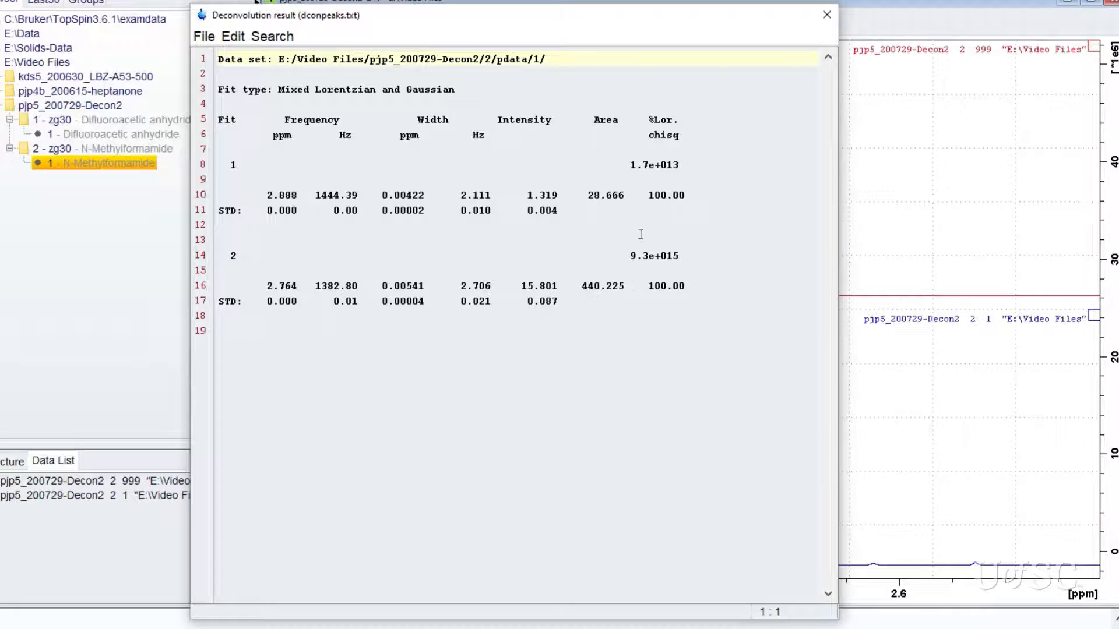
click(827, 16)
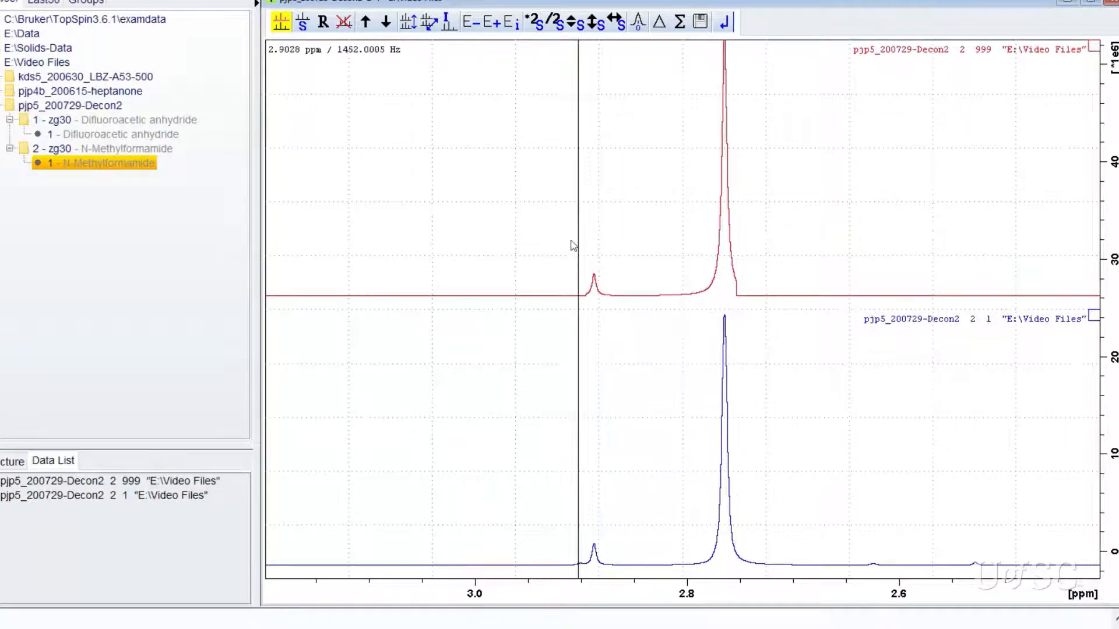
Step: Overlay the fitted spectrum on the experimental one and compare their line shapes at several vertical scales
scroll(572, 245, up, 5)
scroll(572, 245, up, 2)
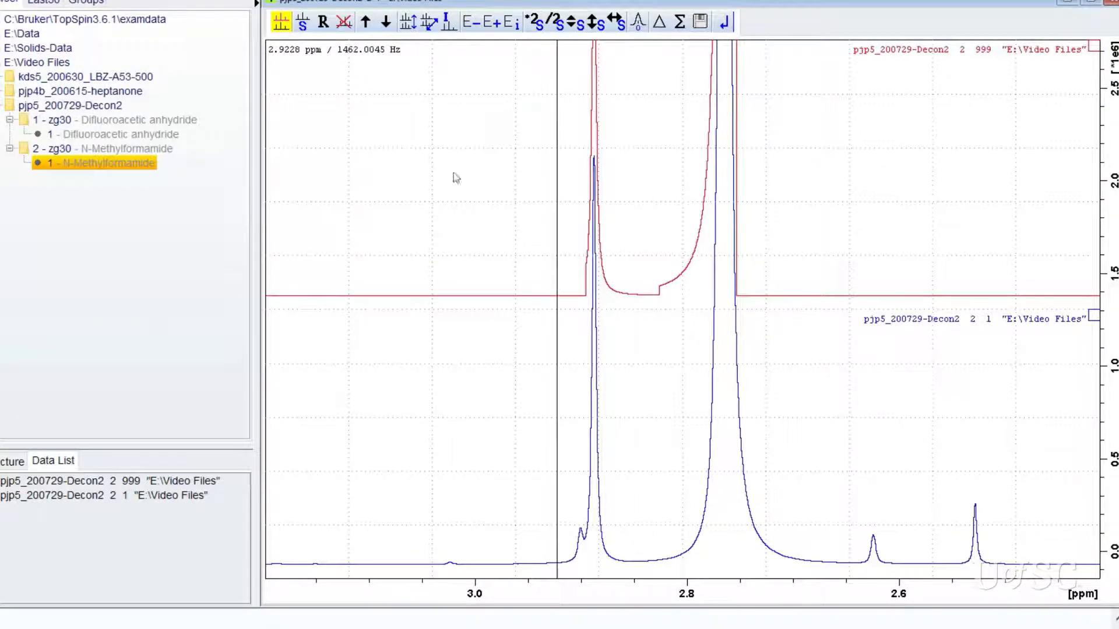
click(408, 24)
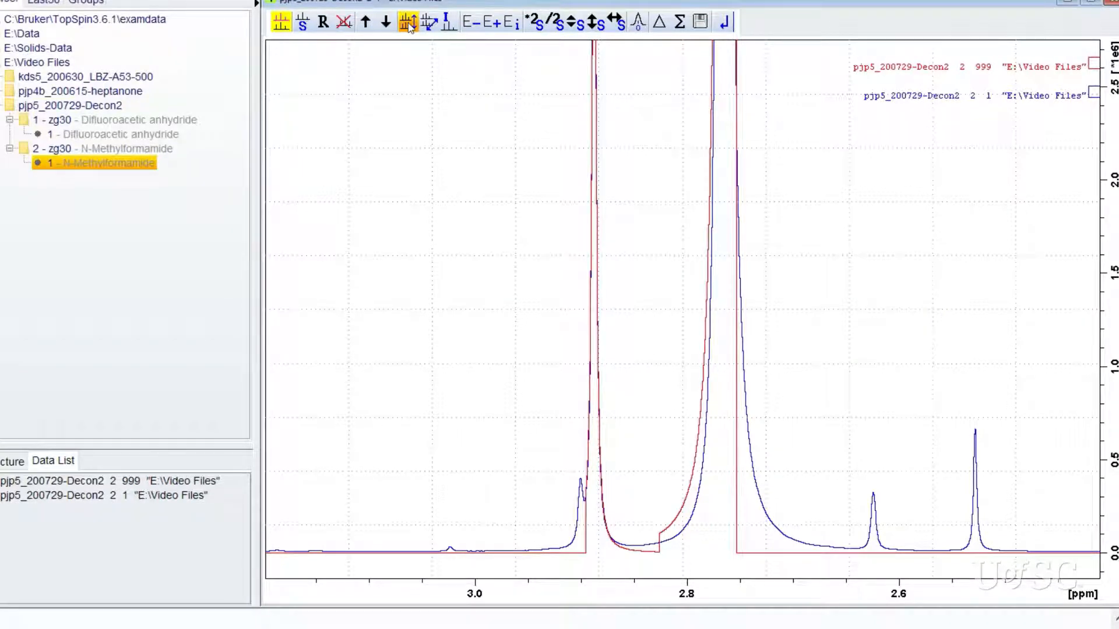
scroll(639, 223, down, 2)
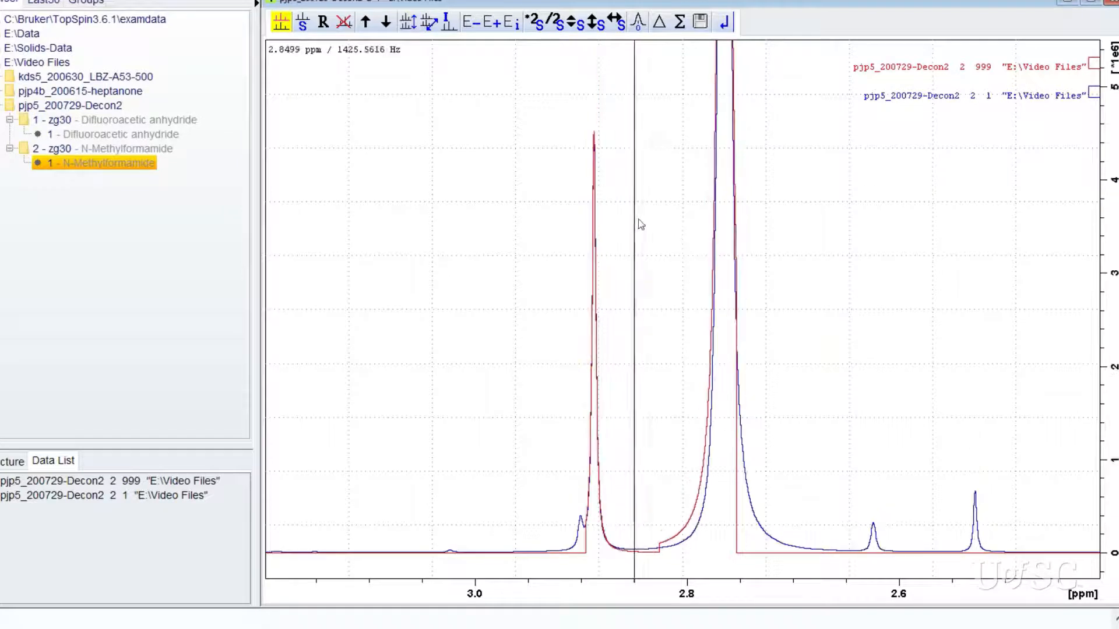
scroll(639, 223, down, 2)
scroll(641, 224, down, 3)
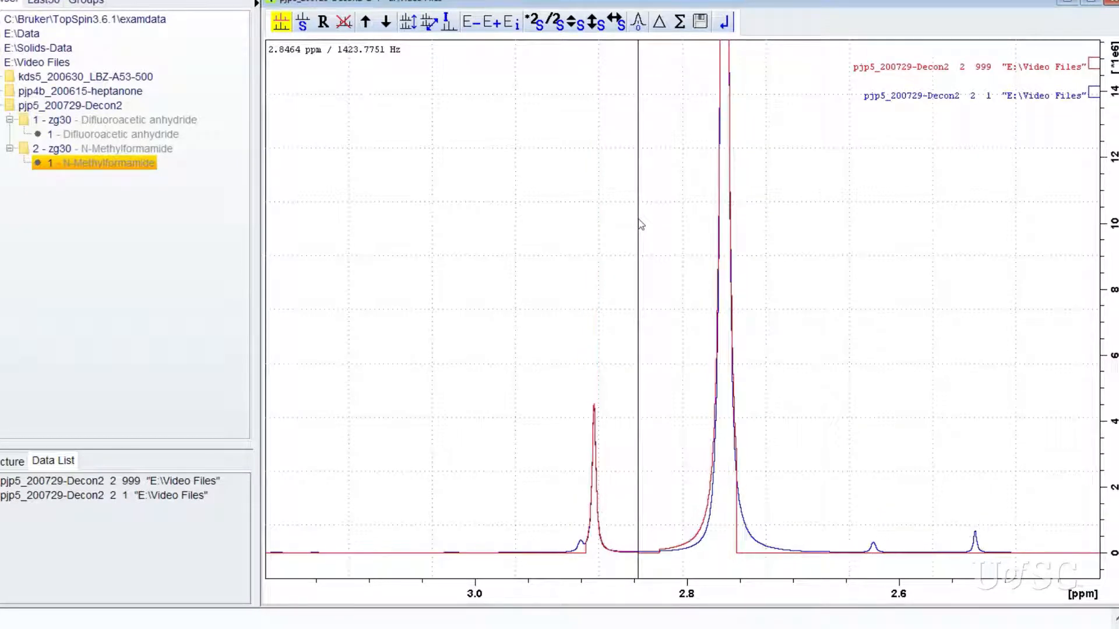
scroll(641, 223, down, 3)
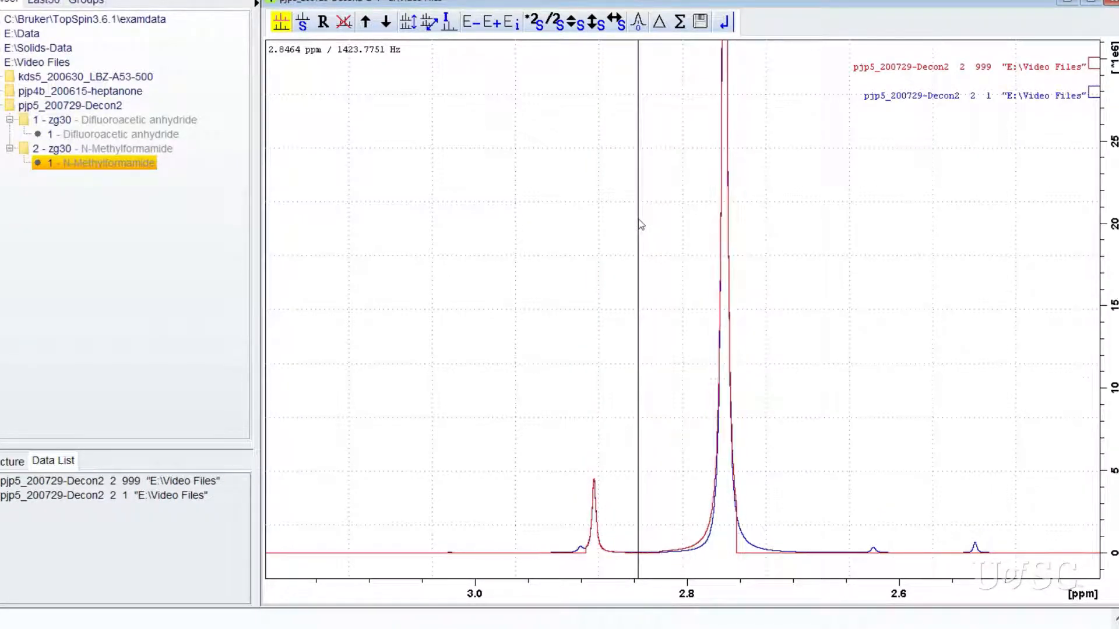
scroll(640, 224, down, 2)
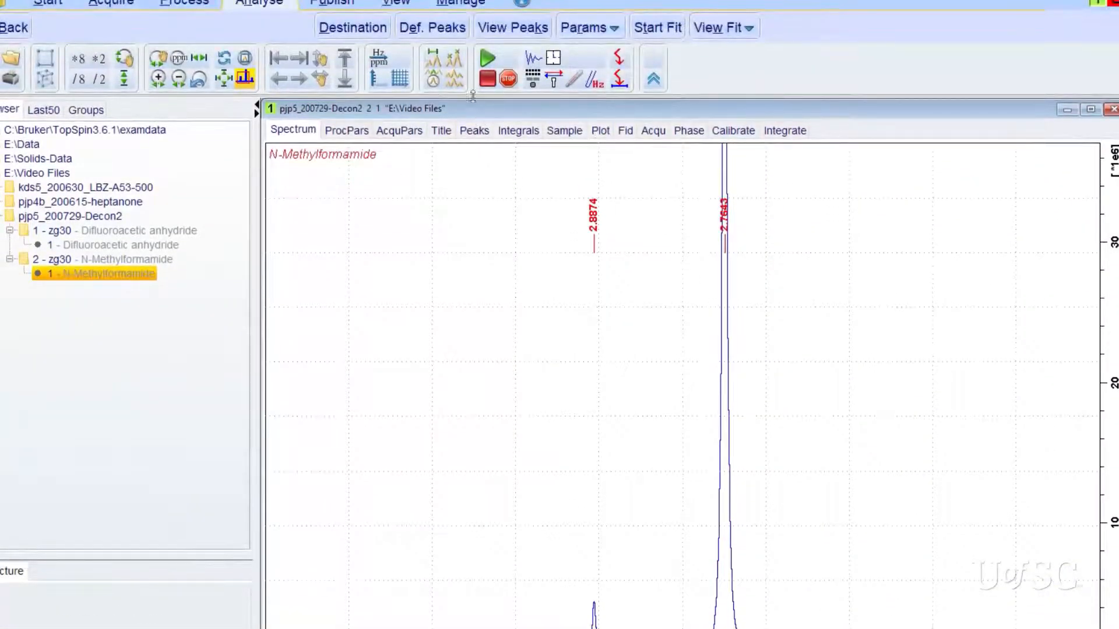
Step: Manually add peak picks at 3.0242, 2.9006, 2.6249 and 2.5285 ppm for the small signals around the rotamer peaks
click(428, 30)
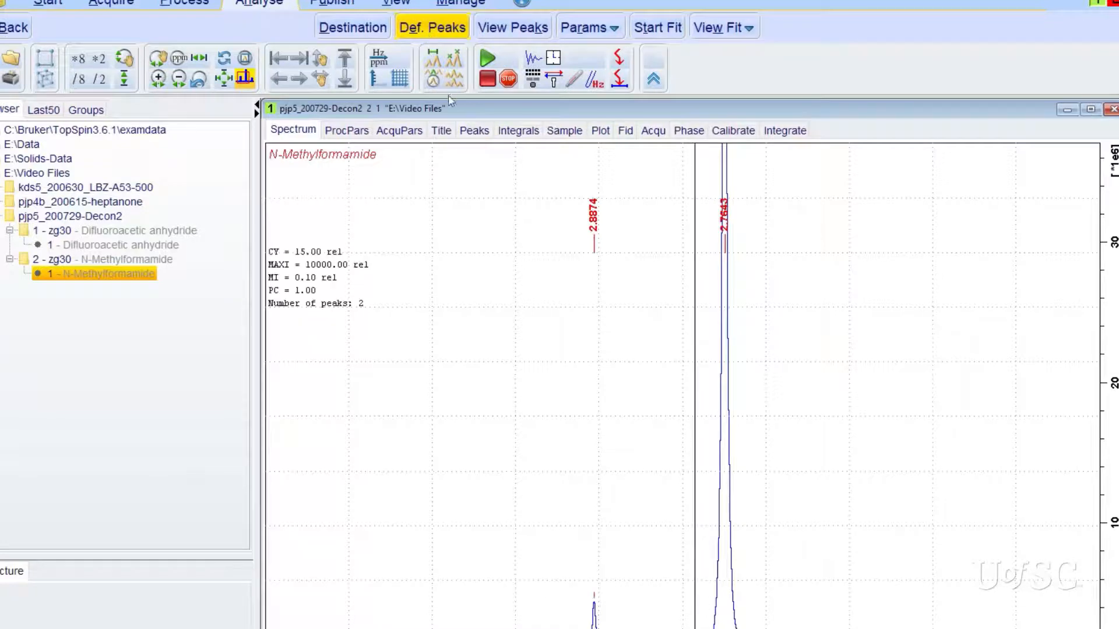
scroll(594, 529, up, 3)
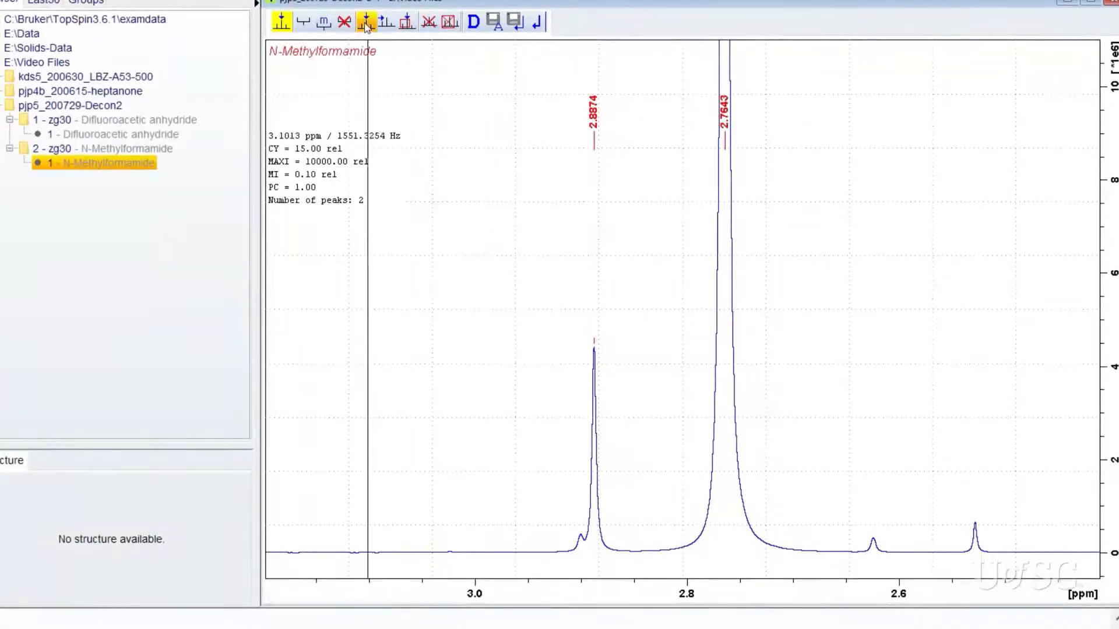
click(365, 25)
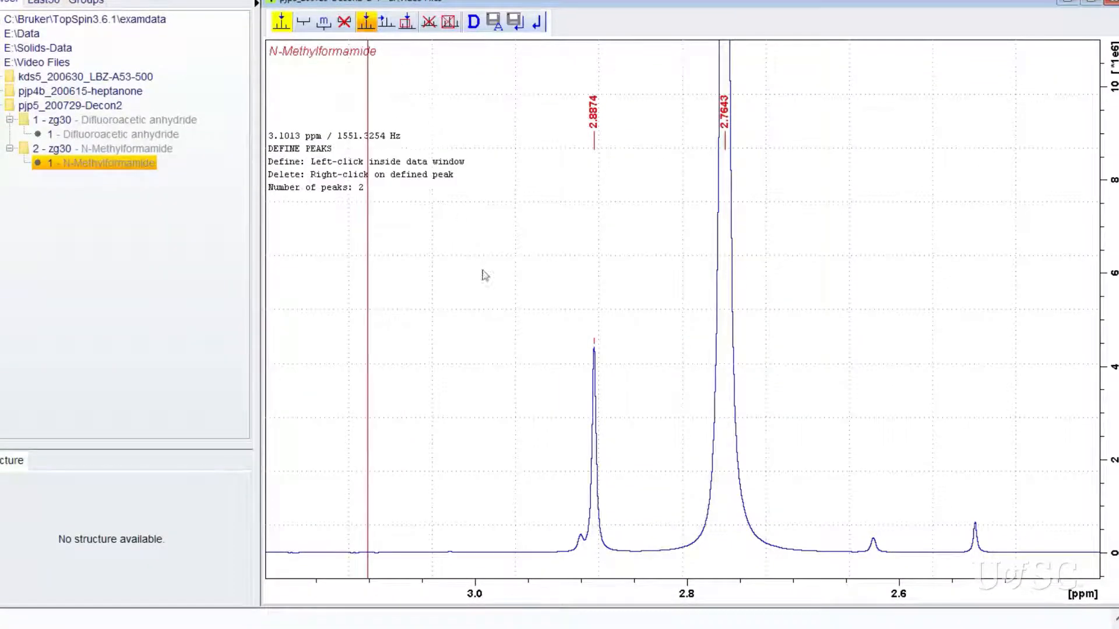
click(451, 380)
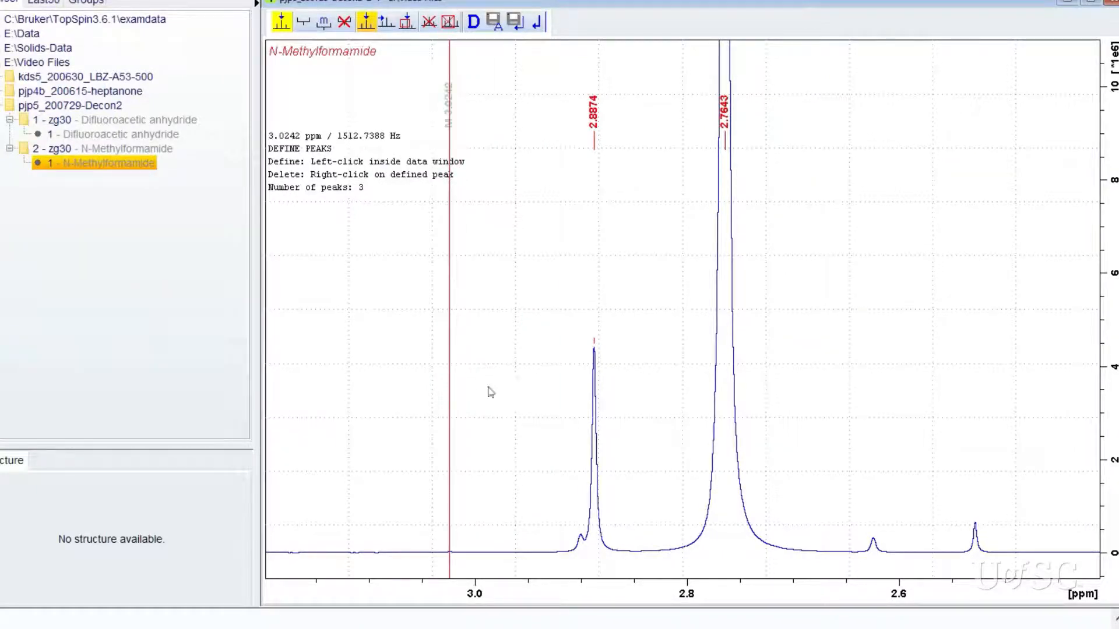
click(582, 412)
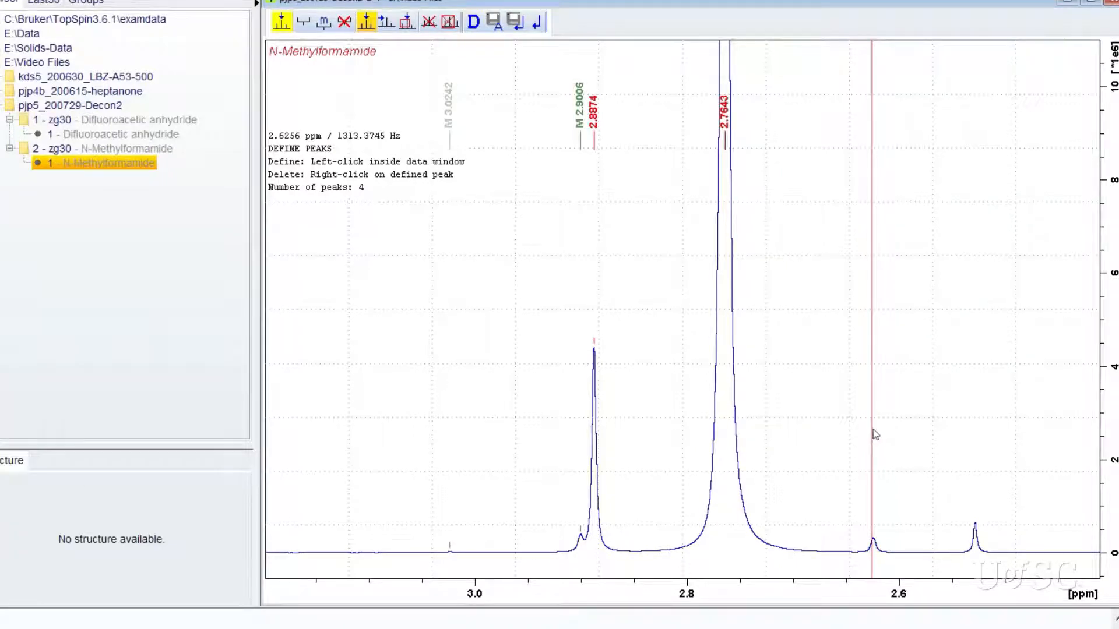
click(873, 429)
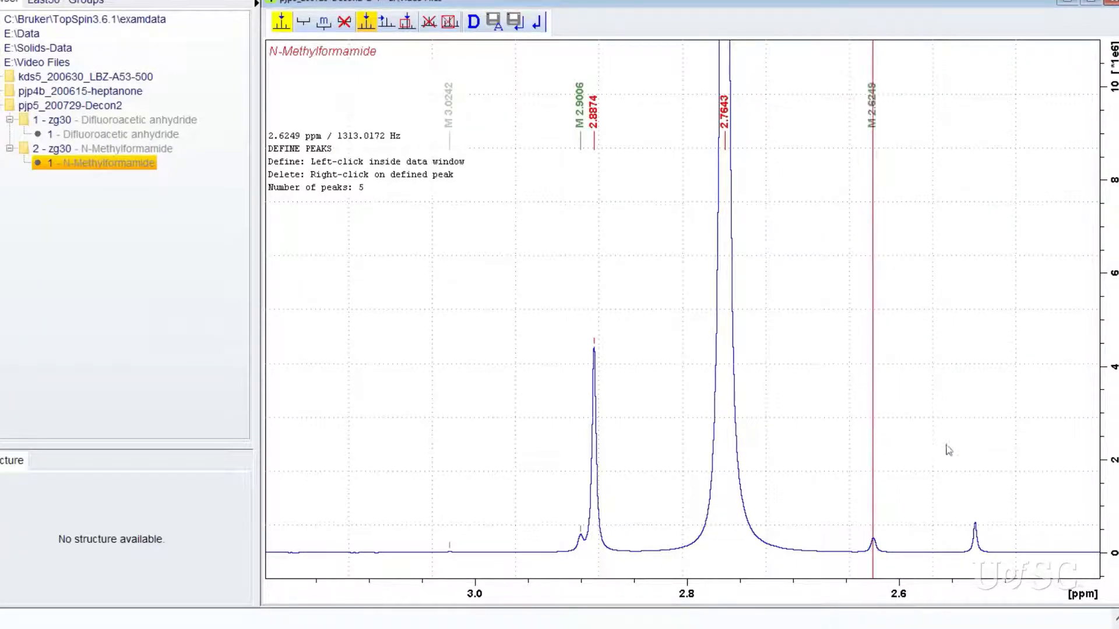
click(977, 469)
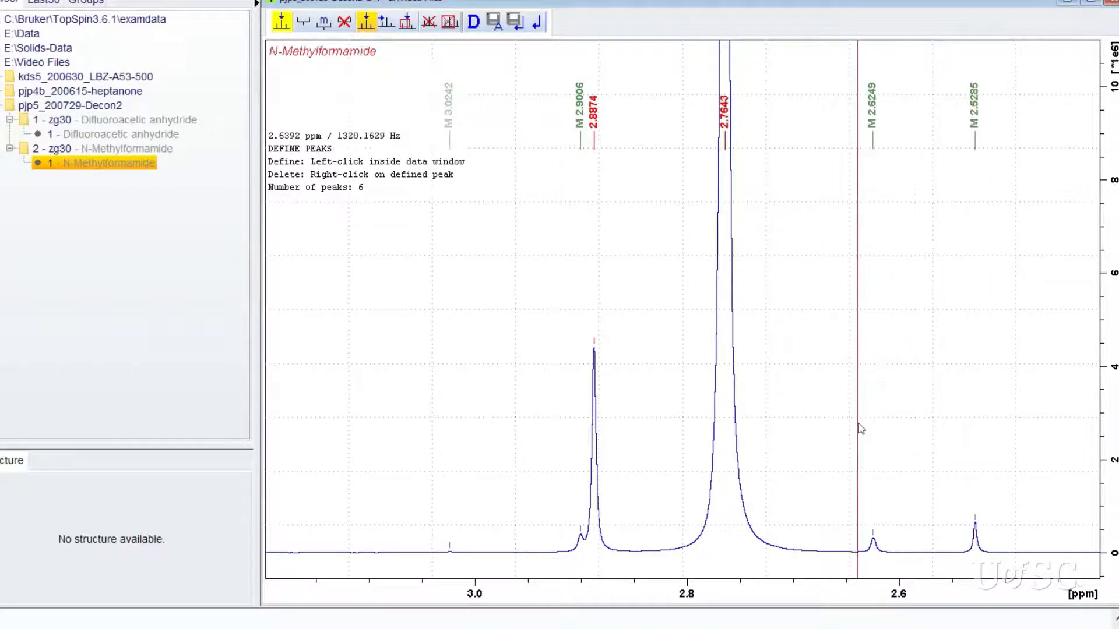
Step: Rerun the deconvolution with the manually added peaks into PROCNO 999 and close the result report
click(479, 26)
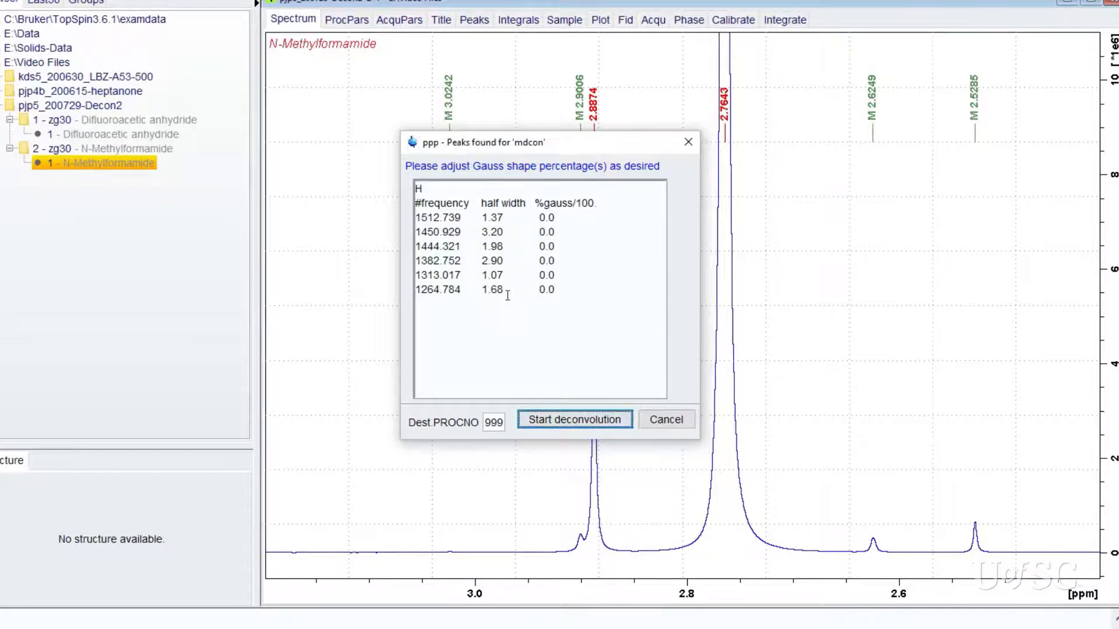
click(579, 421)
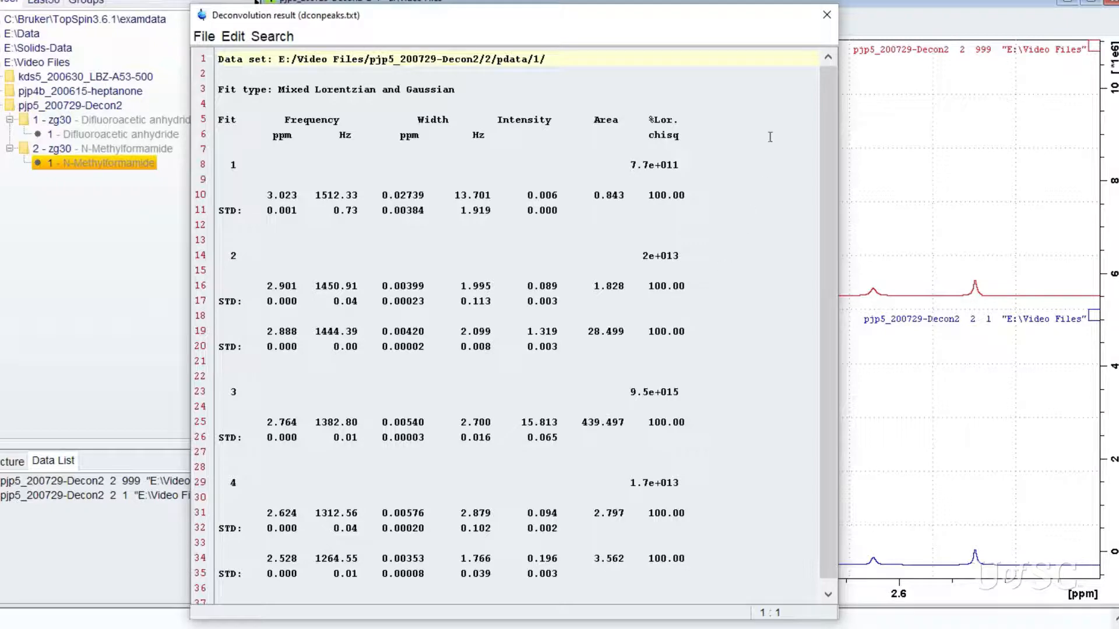
click(827, 16)
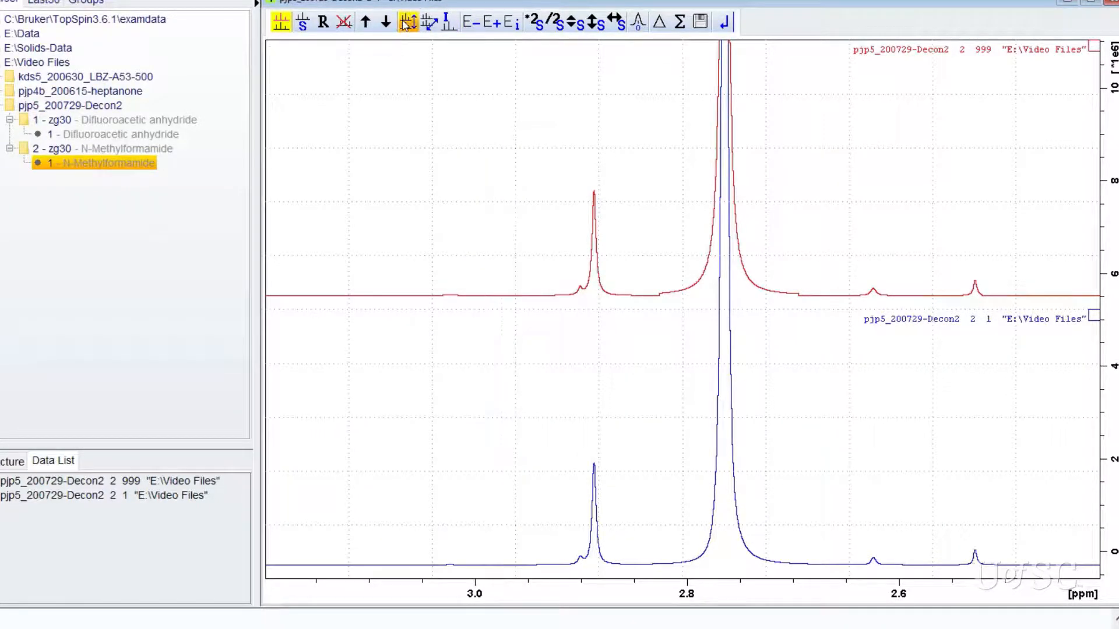
Step: Compare the six-peak fit with the experimental spectrum, first stacked and then overlaid, at several vertical scales
scroll(512, 172, up, 3)
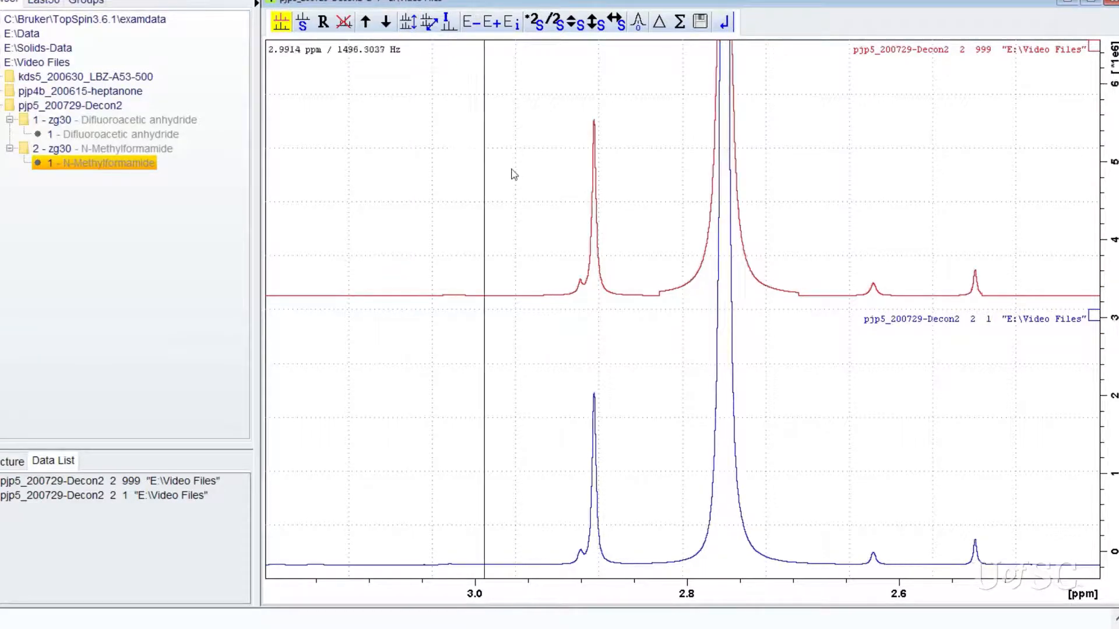
scroll(511, 173, up, 2)
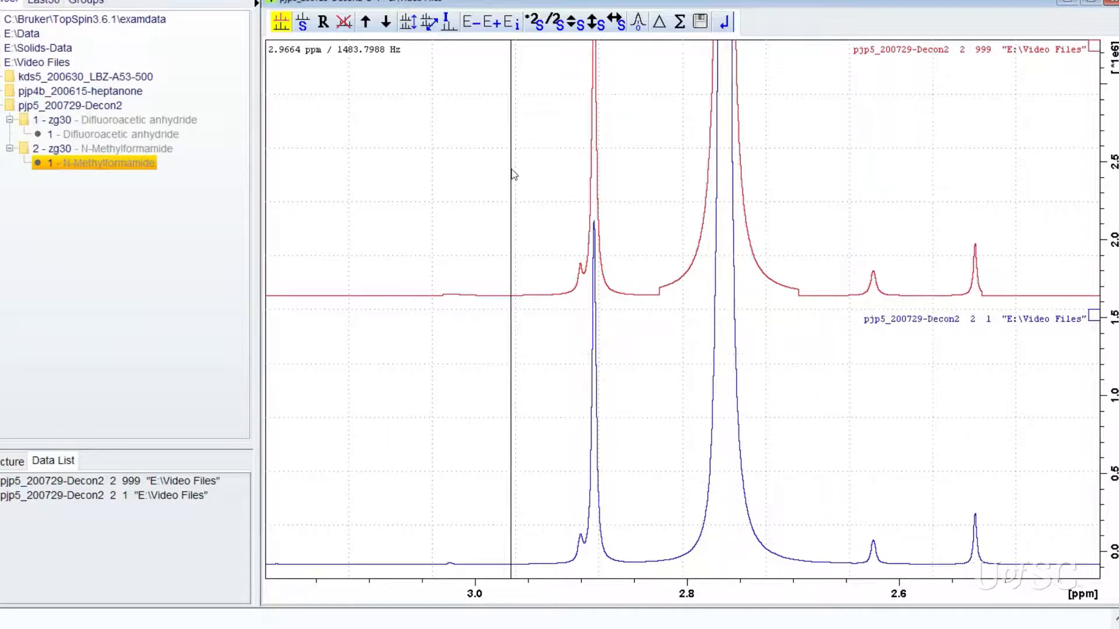
click(410, 26)
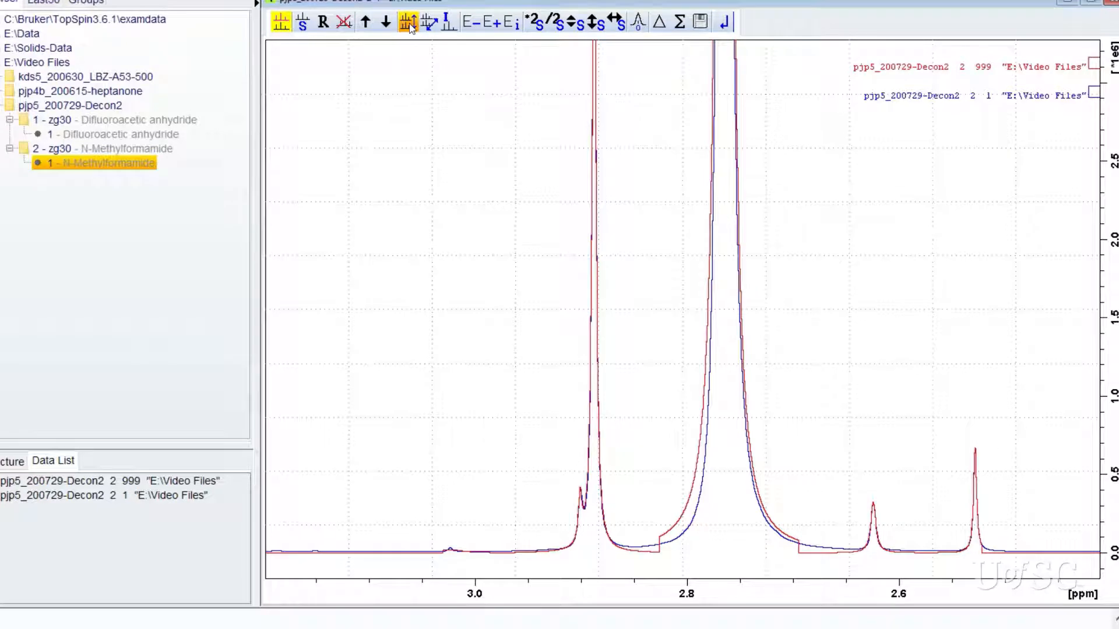
scroll(778, 513, down, 6)
scroll(787, 515, down, 2)
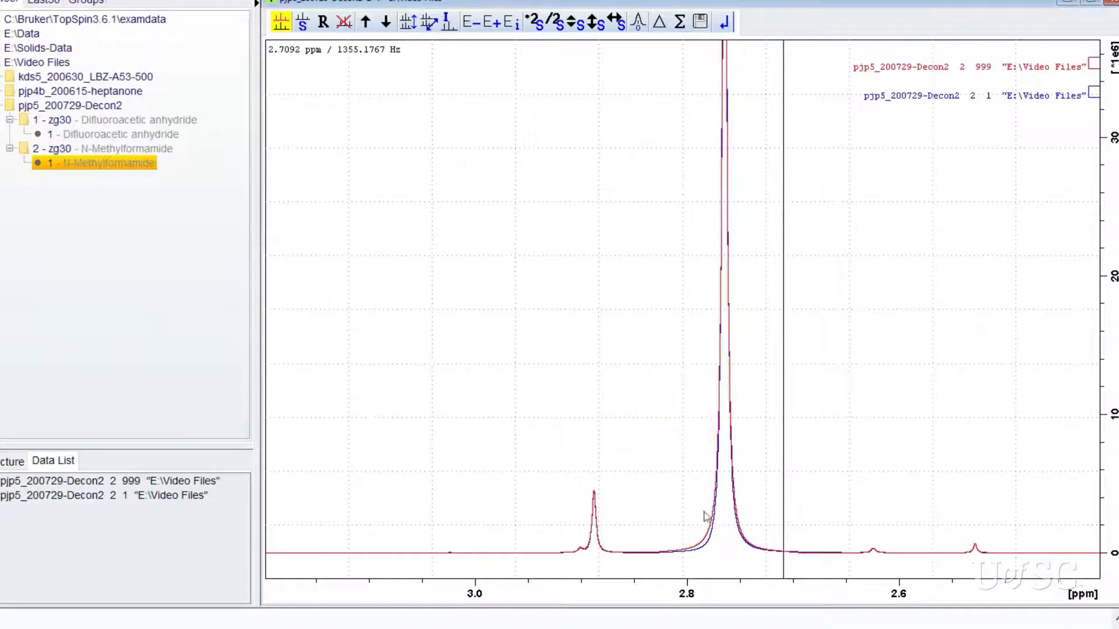
drag(793, 526, 812, 521)
scroll(720, 424, down, 2)
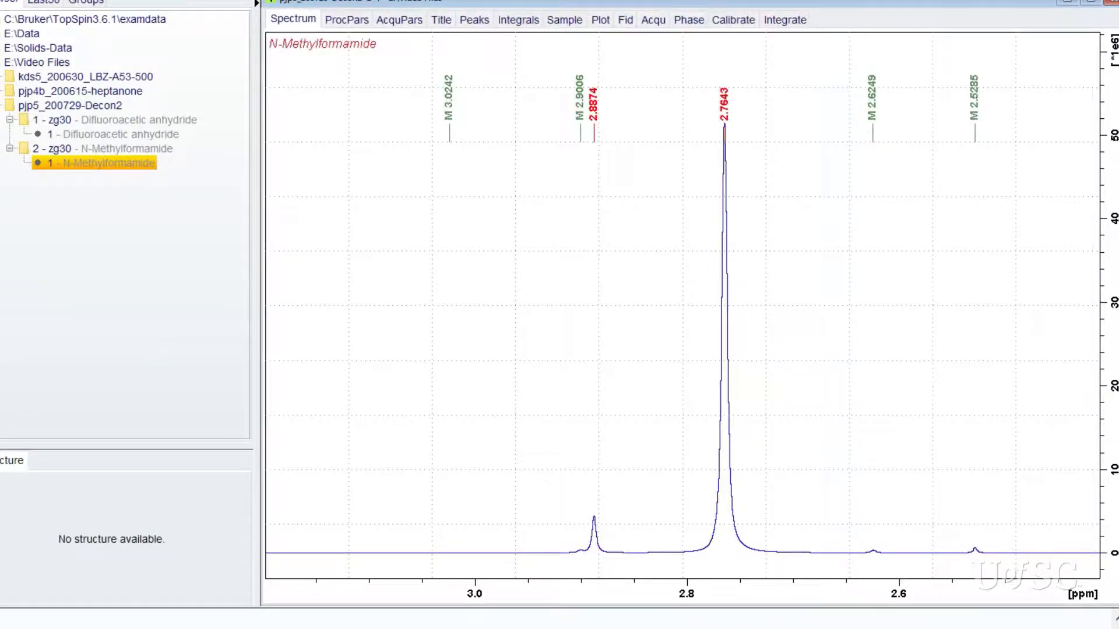
Step: Rerun the deconvolution into PROCNO 999 with a Gauss share of 0.5 for the 1444.321 and 1382.752 Hz peaks, and close the result report
click(441, 23)
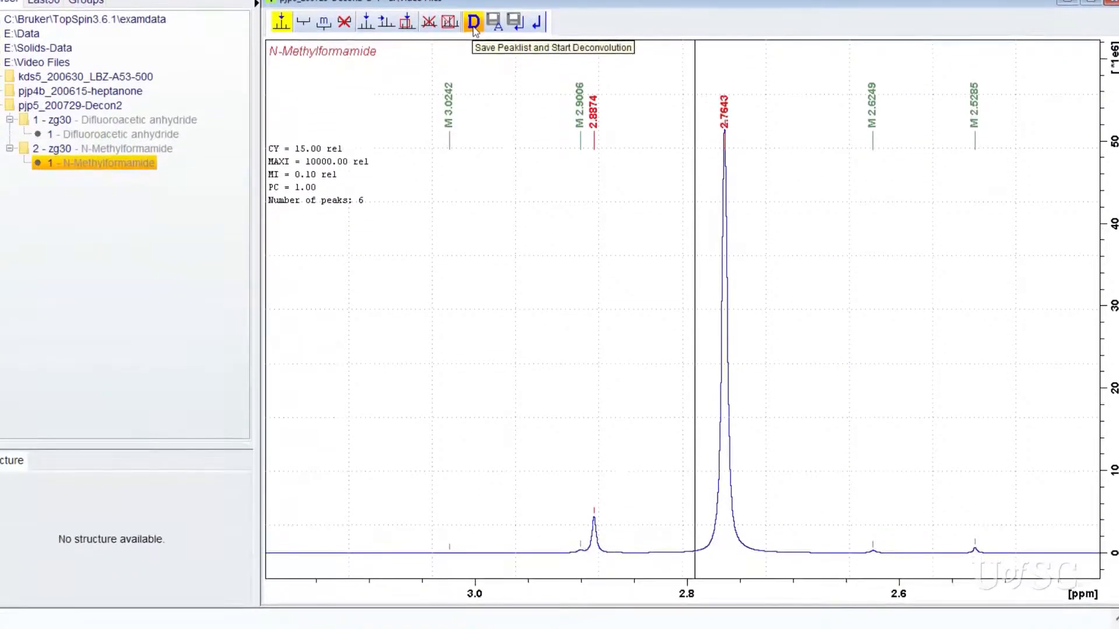
click(473, 24)
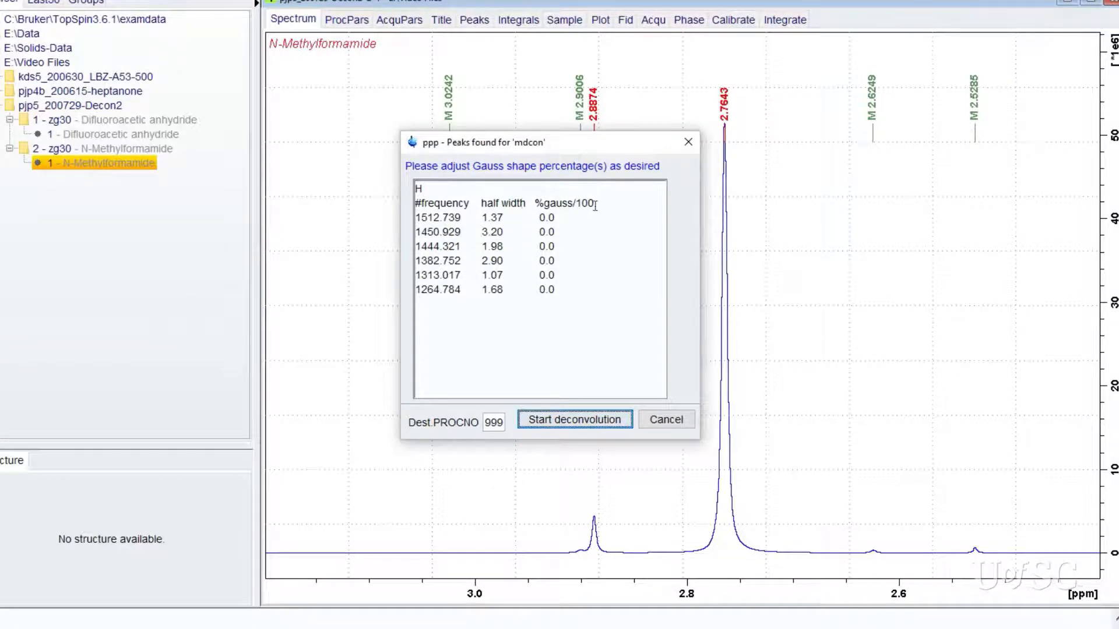
click(563, 246)
key(BackSpace)
text(5)
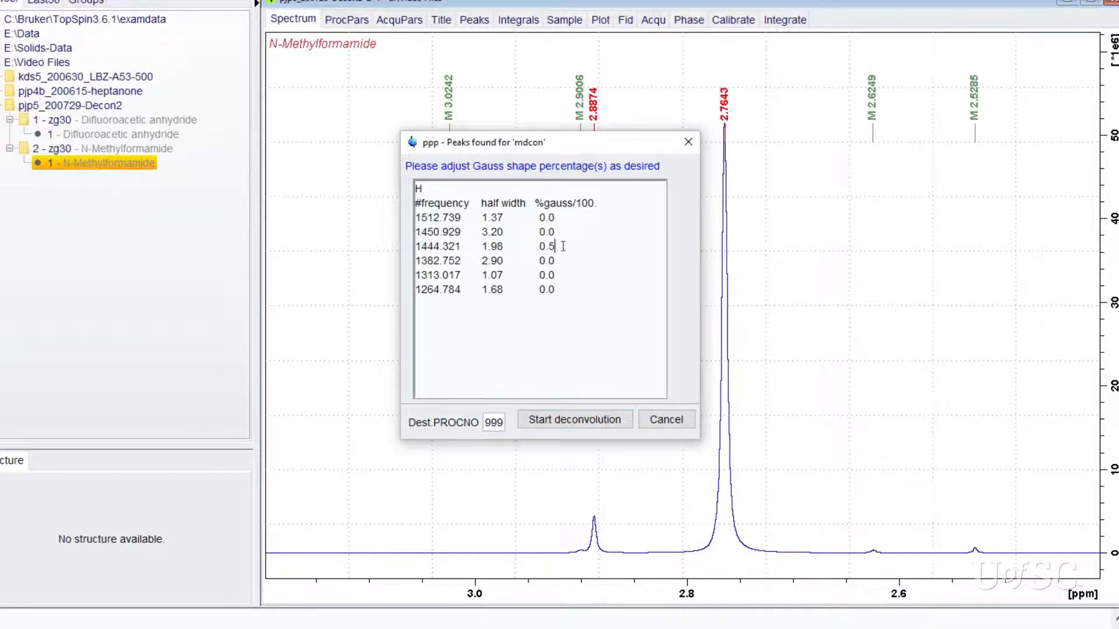
click(565, 265)
key(BackSpace)
text(5)
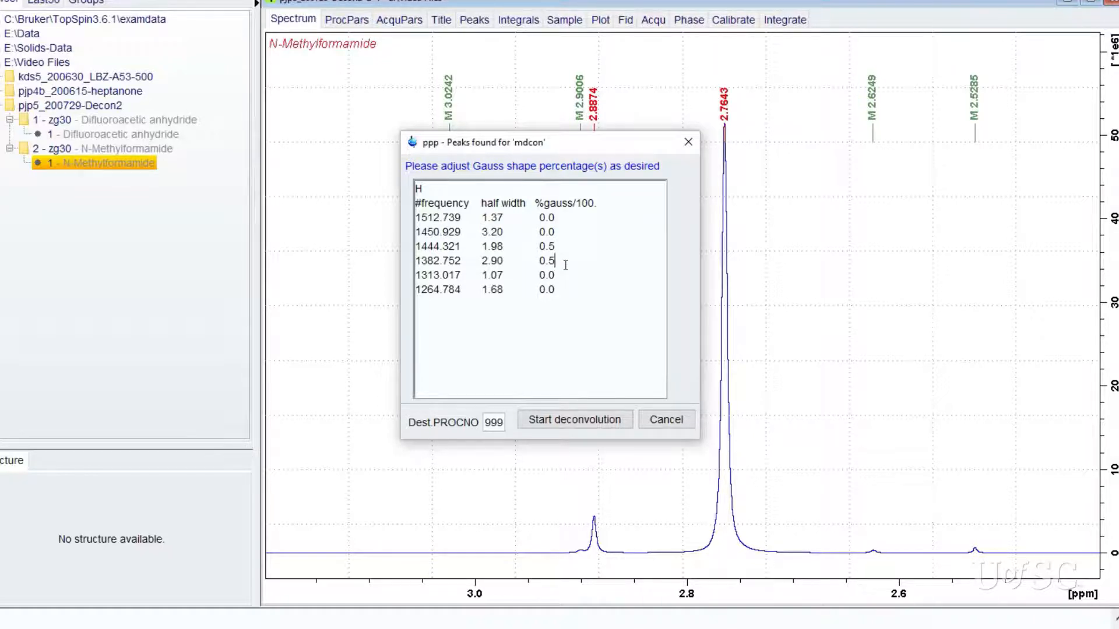
click(572, 423)
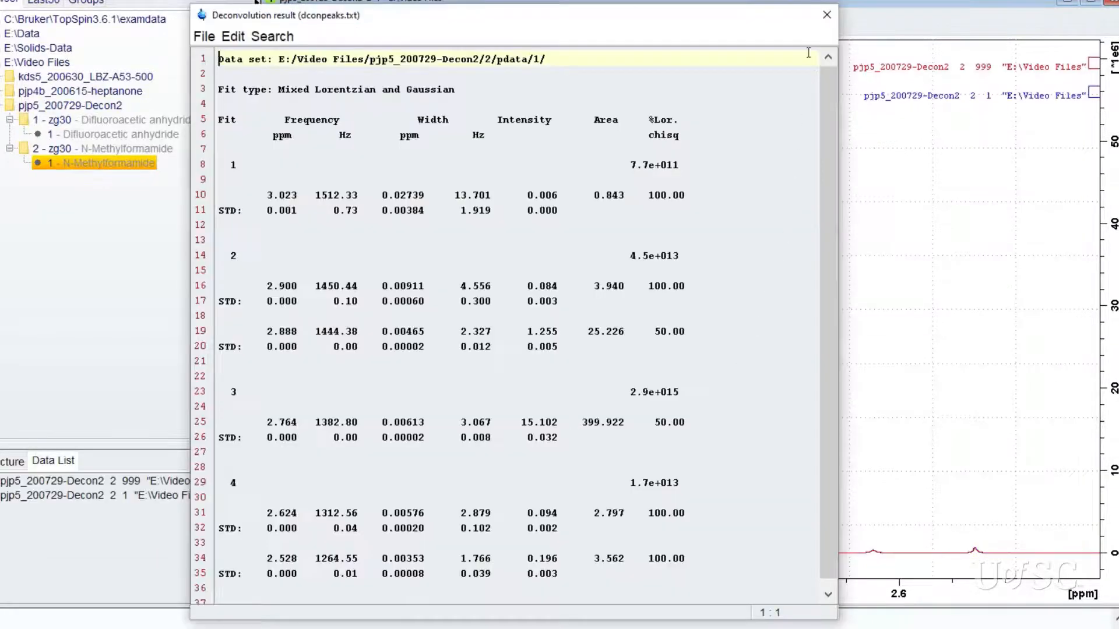
click(826, 15)
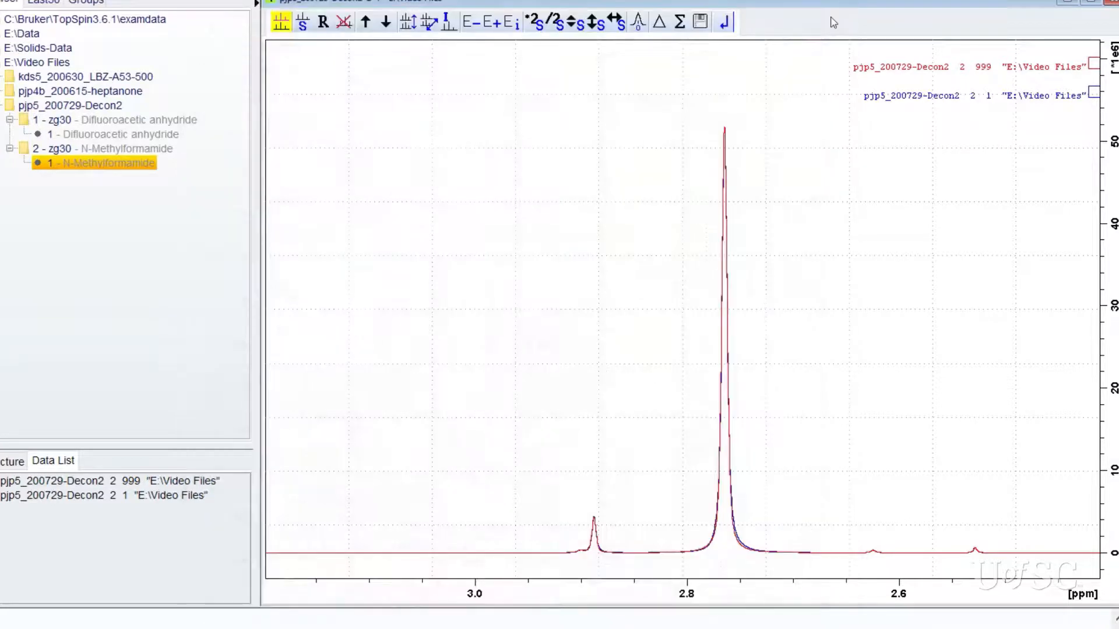
Step: Examine how the mixed Lorentz/Gauss fit matches the overlaid experimental peaks near the baseline
scroll(706, 419, up, 5)
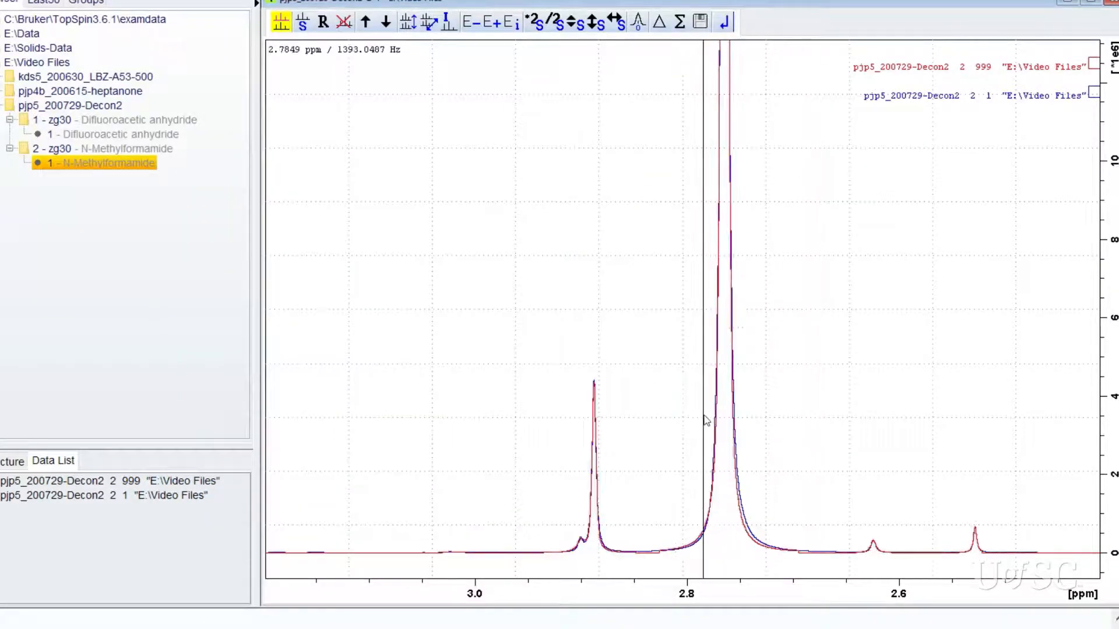
scroll(705, 420, up, 2)
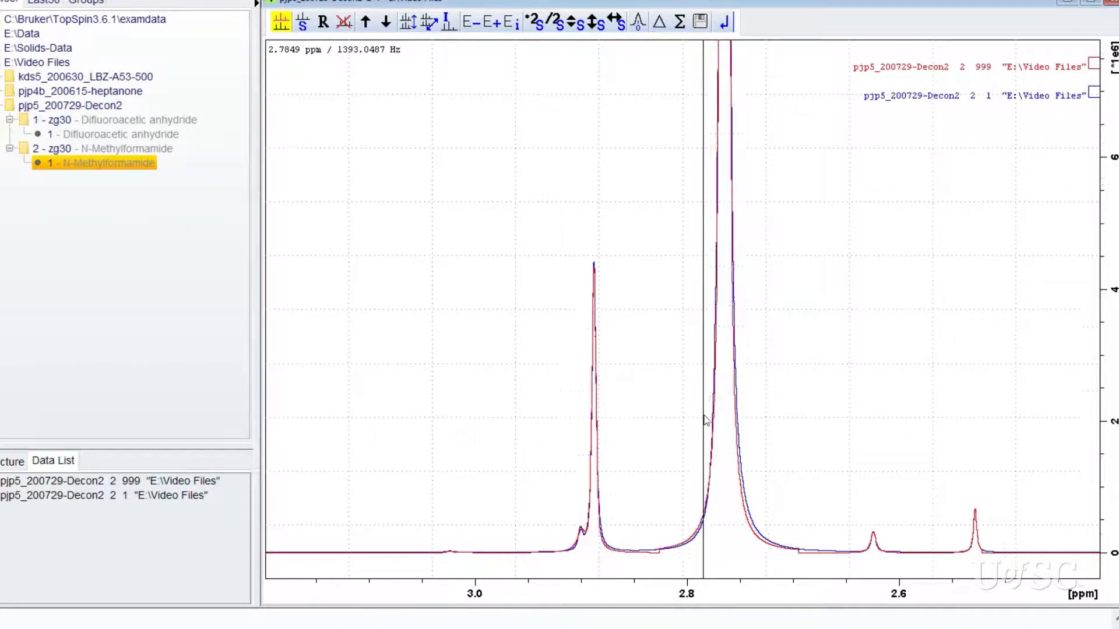
scroll(703, 440, down, 4)
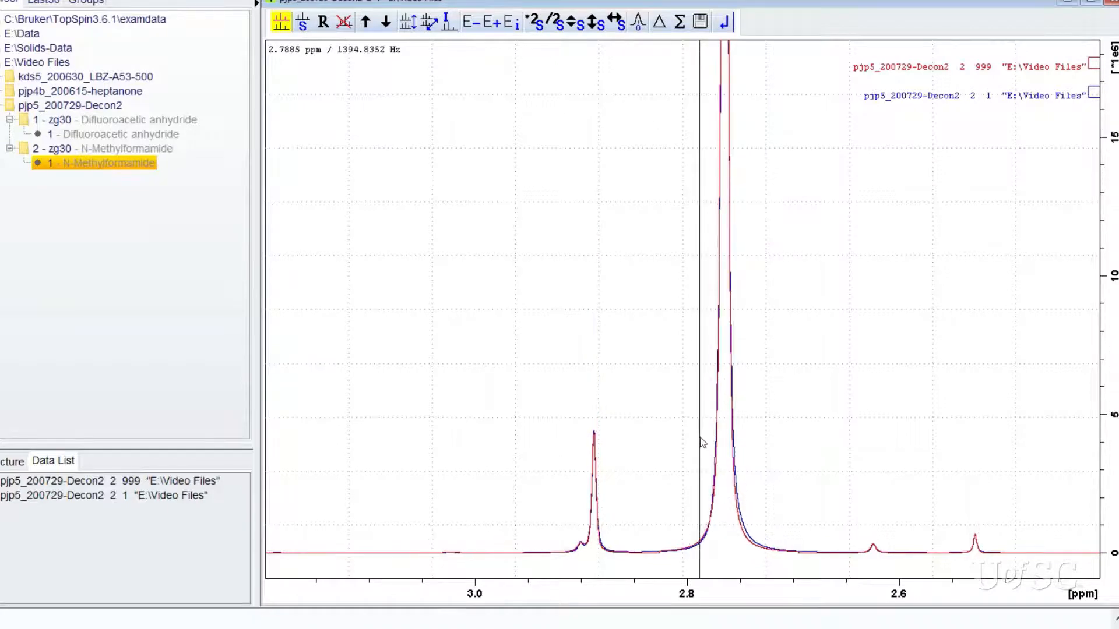
Step: Stack the fitted and experimental spectra separately and inspect their difference spectrum at a larger vertical scale
click(409, 21)
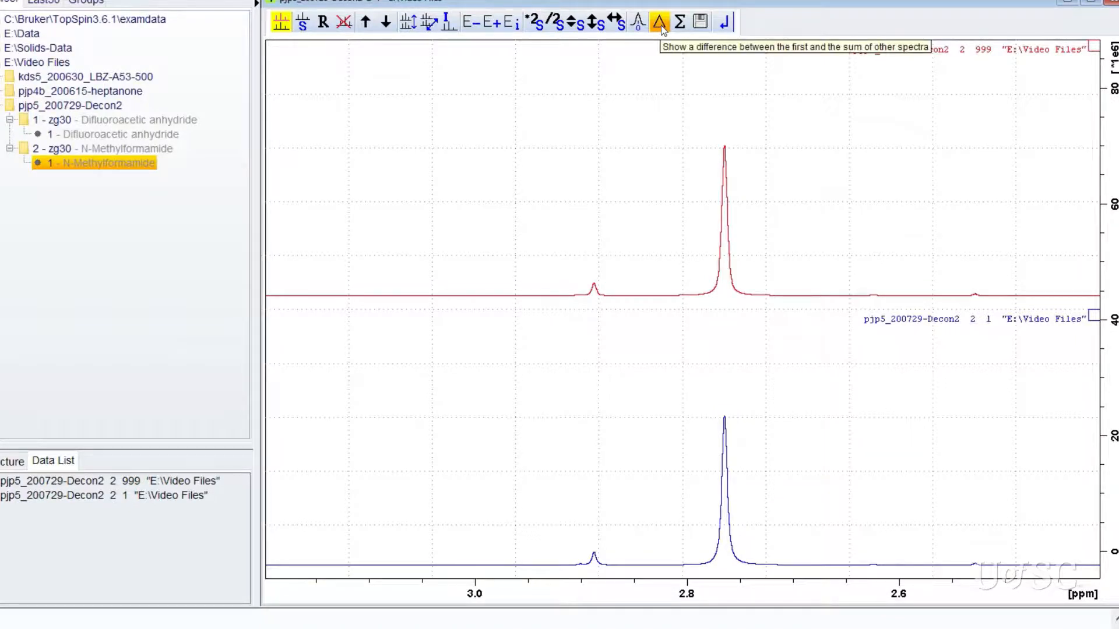
click(661, 26)
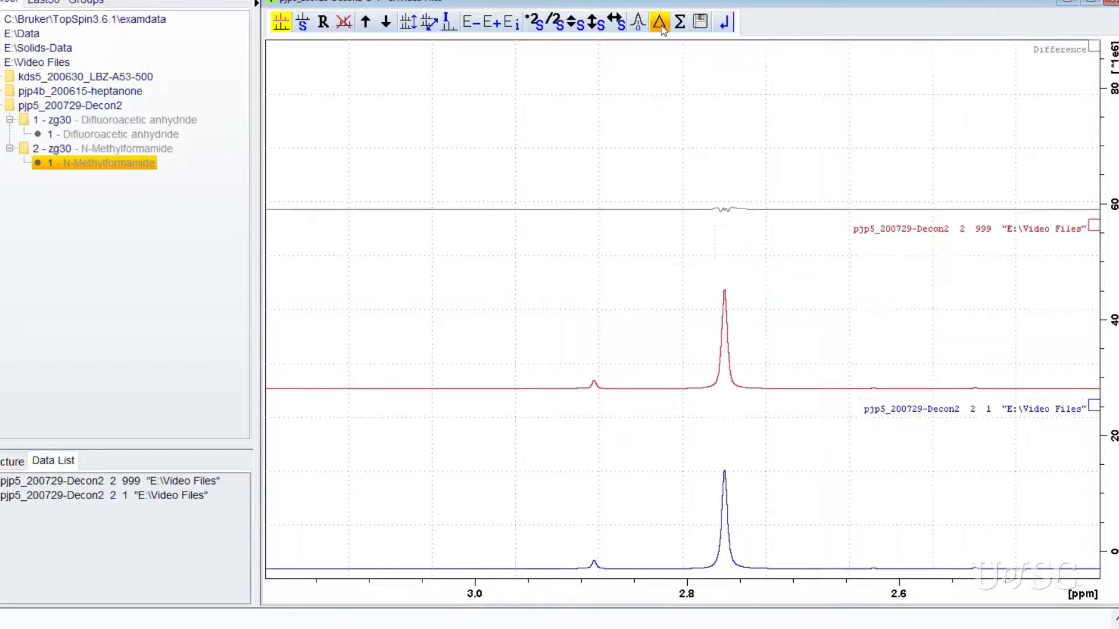
scroll(788, 194, up, 5)
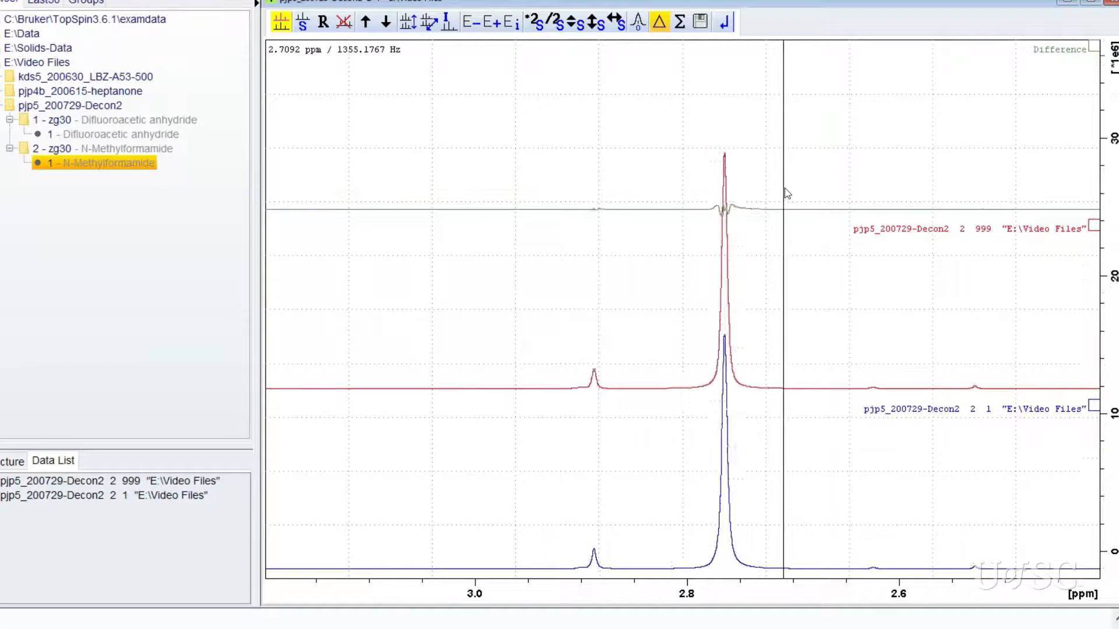
scroll(787, 194, up, 2)
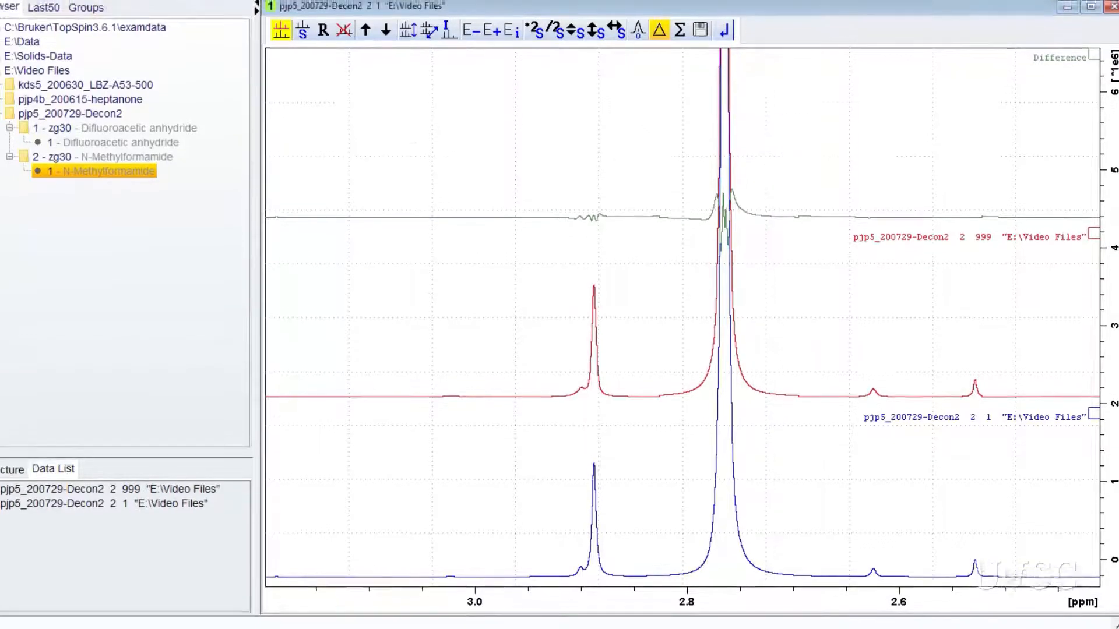
Step: Review the numerical deconvolution result for the areas of the two rotamer peaks, and close the report
click(726, 15)
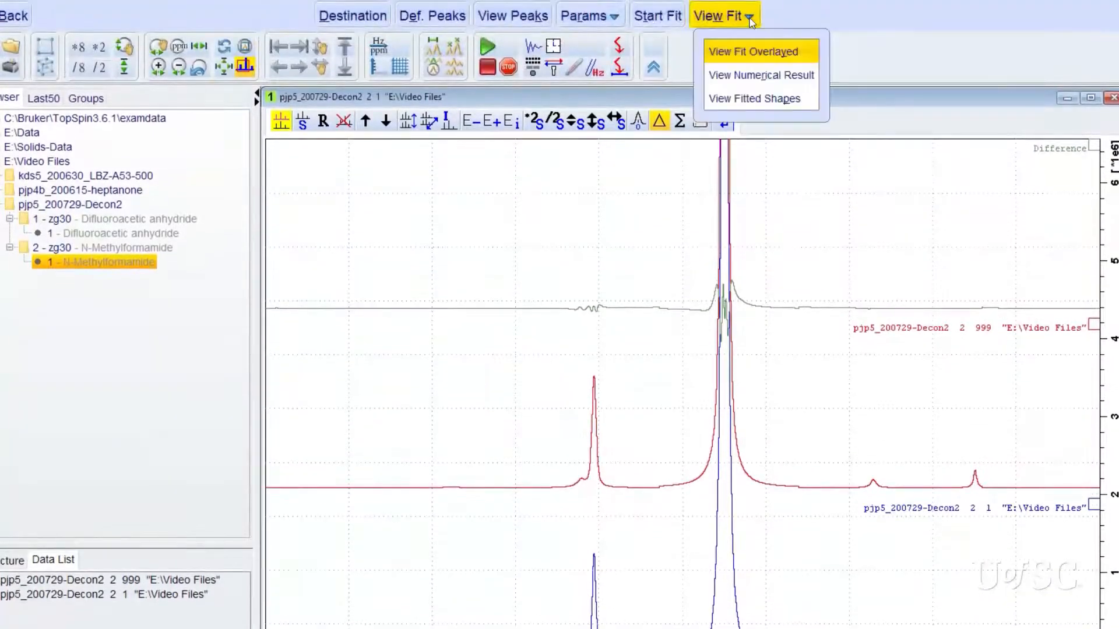
click(755, 76)
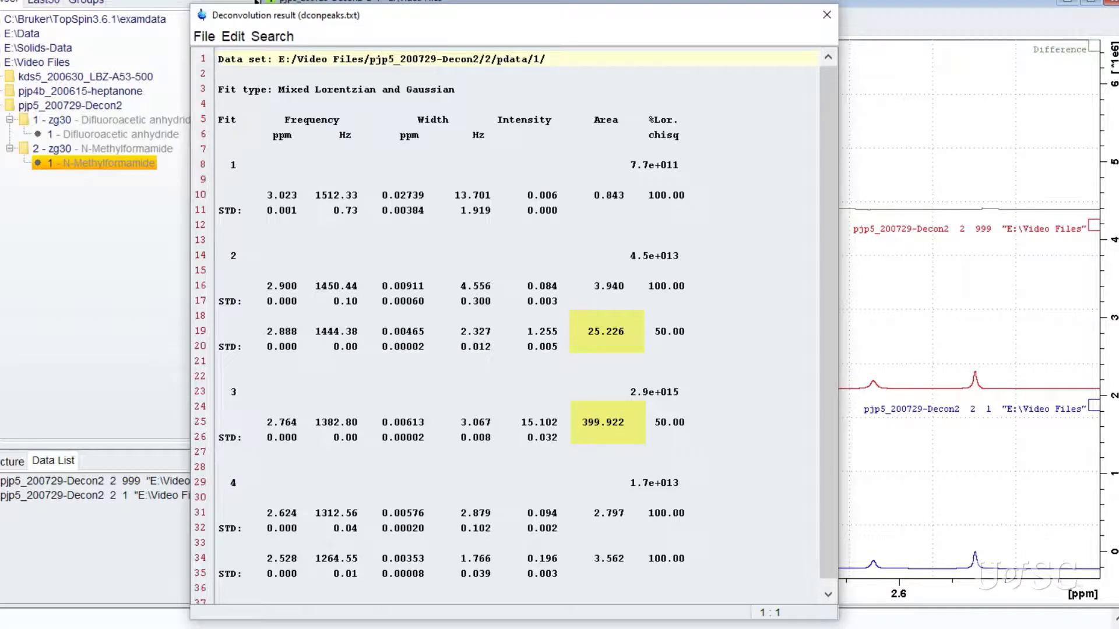
click(831, 19)
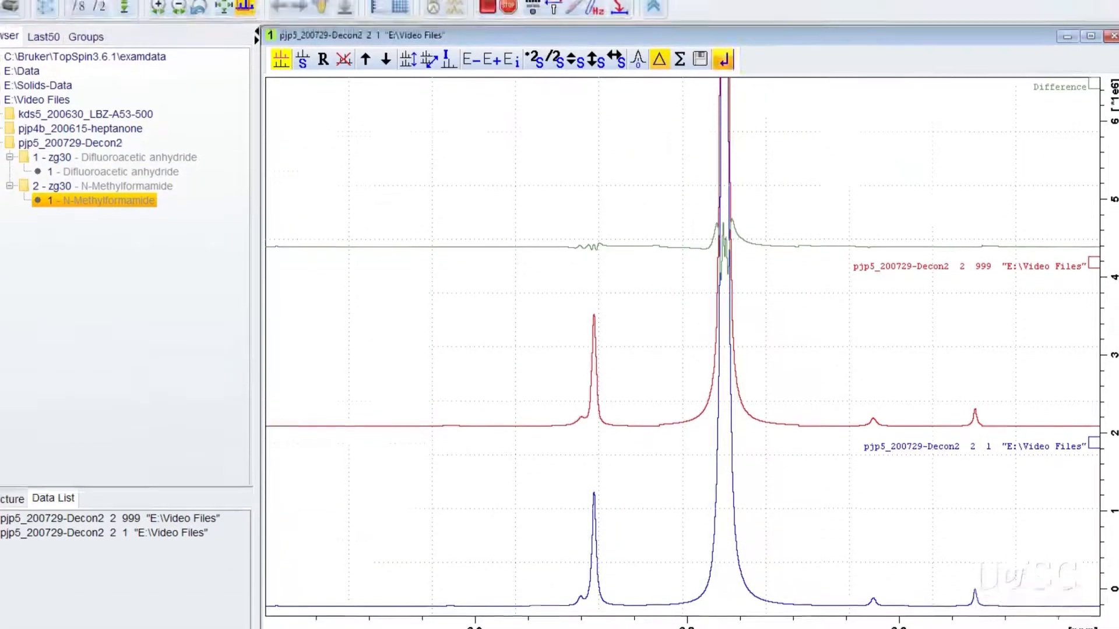
Step: Display the individual fitted line shapes with their sum and inspect them at a smaller vertical scale
click(749, 18)
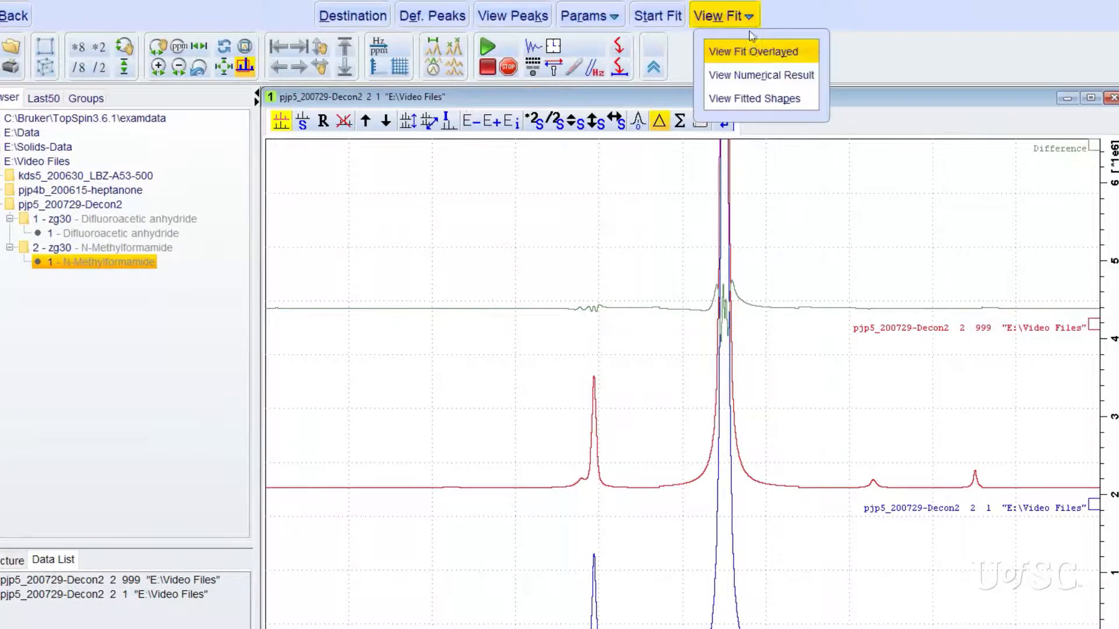
click(757, 99)
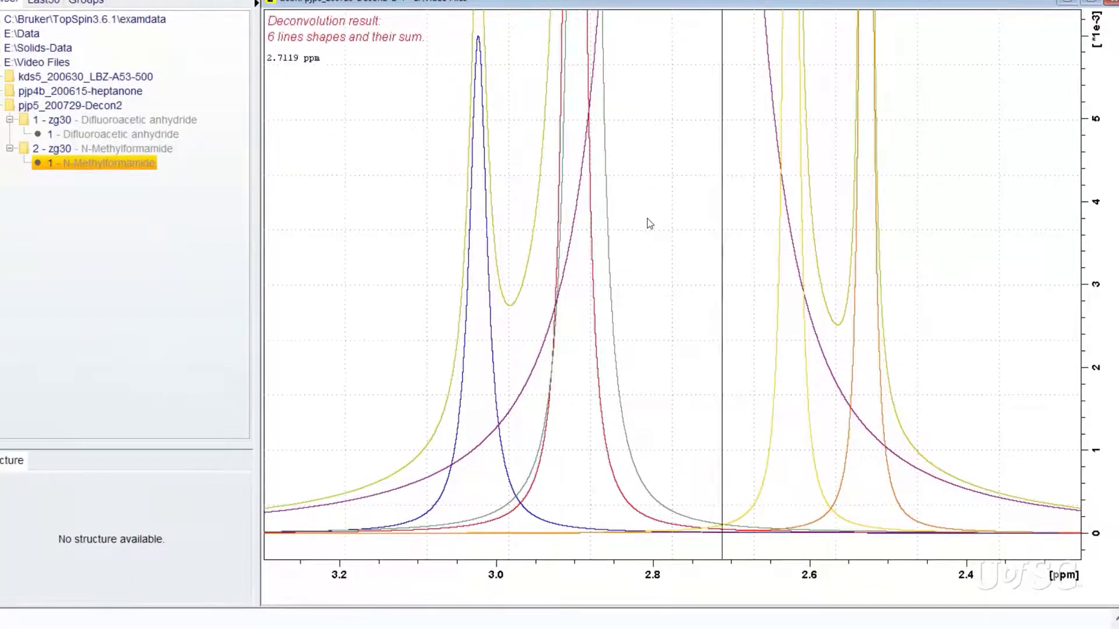
scroll(653, 253, down, 6)
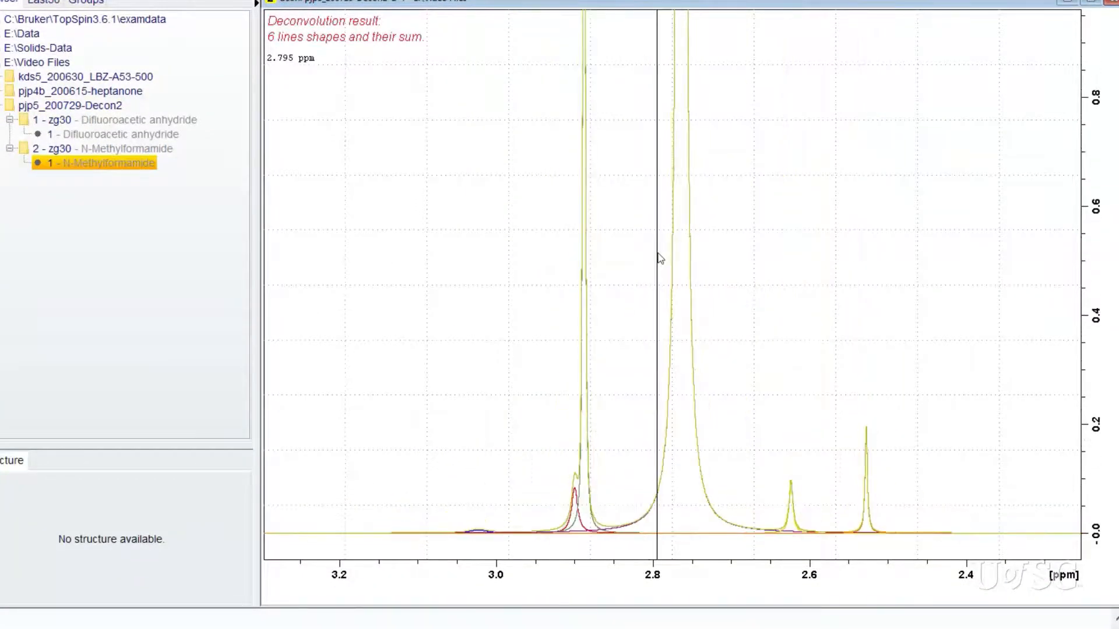
scroll(659, 258, down, 1)
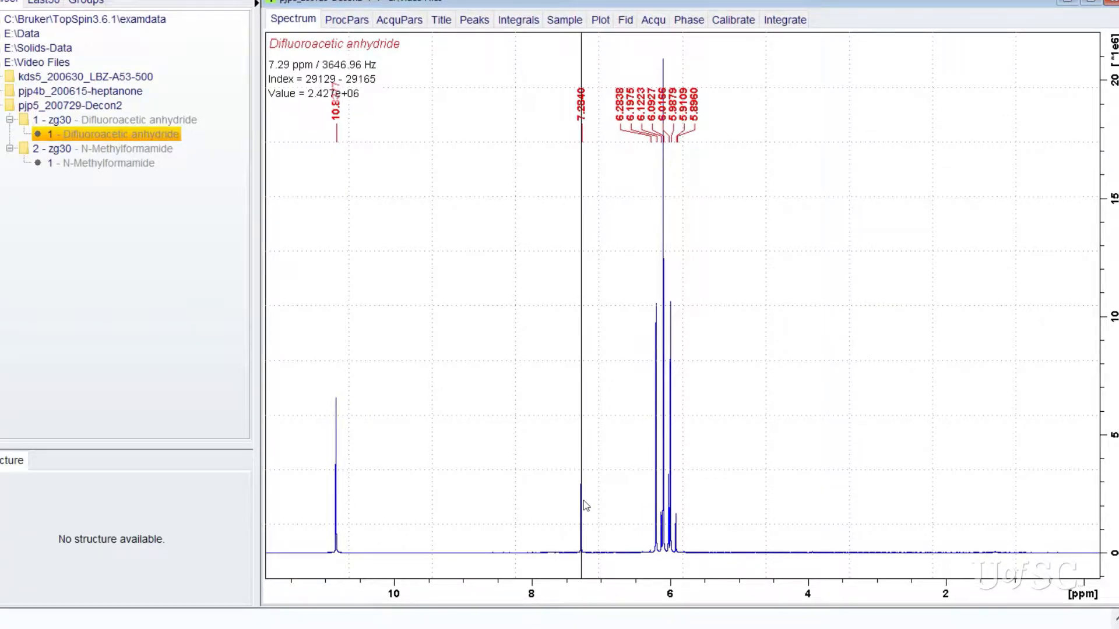
Step: Start Lorentz/Gauss fitting for the multiplet around 6.1 ppm of the Difluoroacetic anhydride spectrum and confirm the fit destination
drag(652, 502, 691, 489)
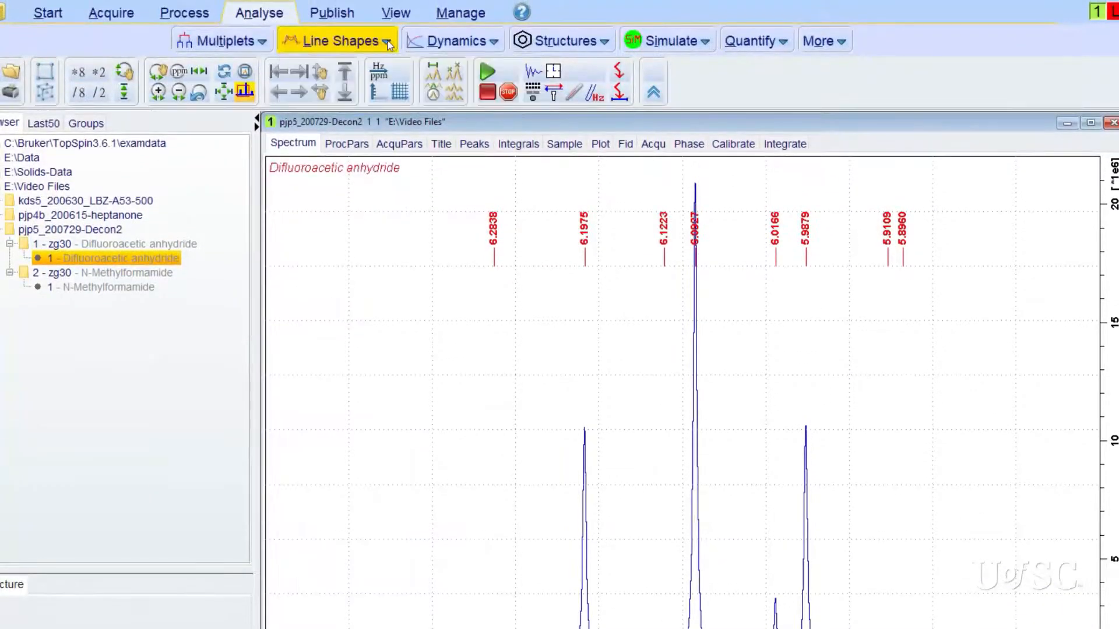
click(387, 44)
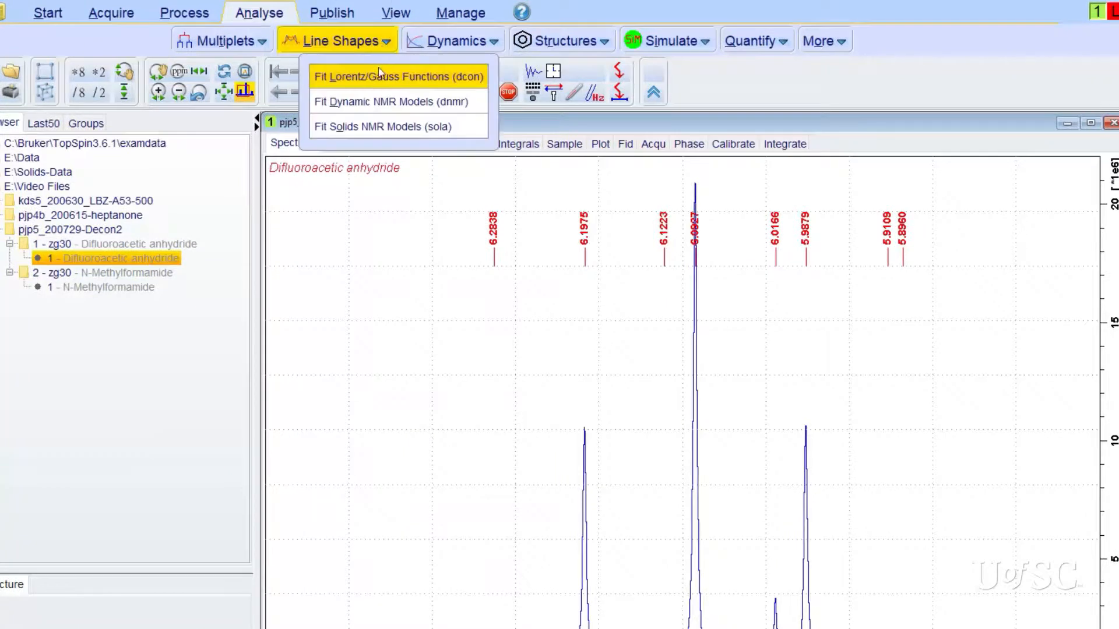
click(377, 77)
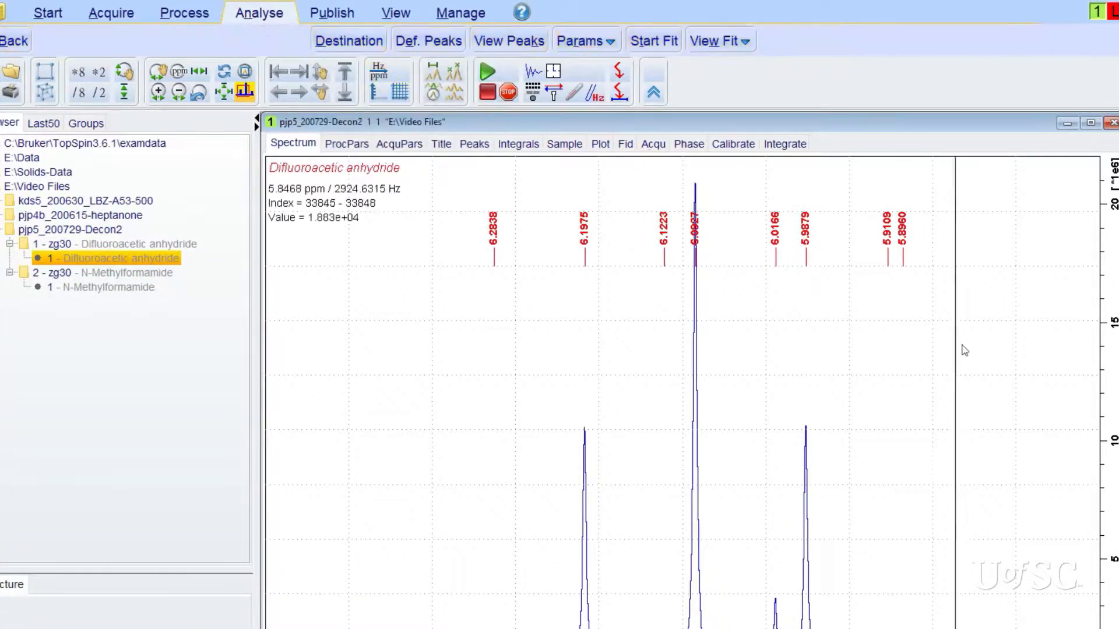
click(369, 44)
click(544, 449)
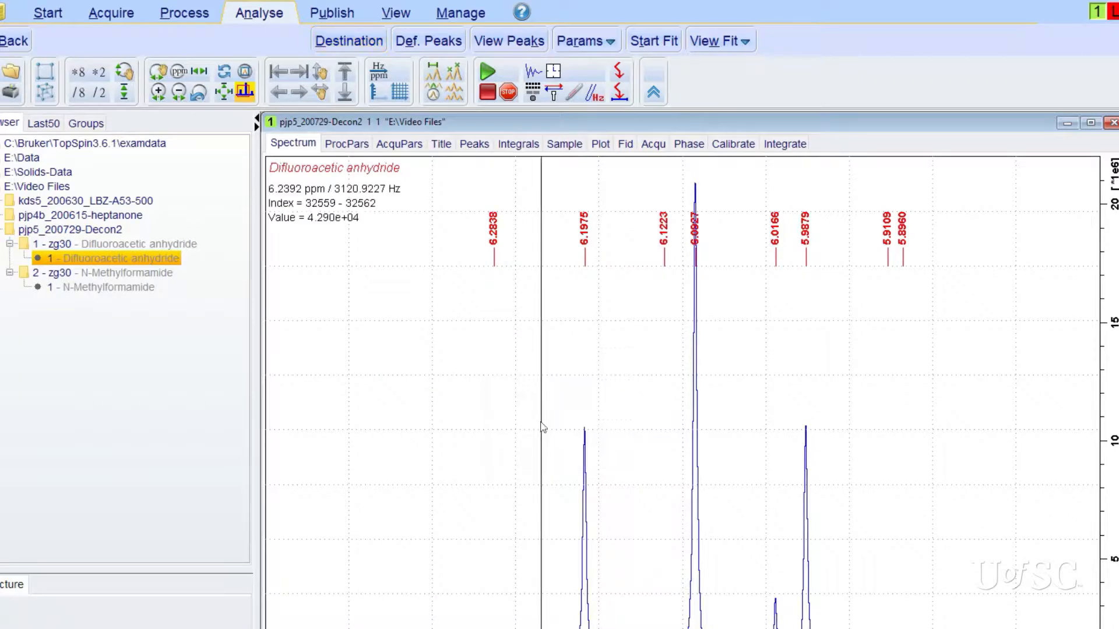
Step: Manually define an additional peak at 5.7923 ppm in the Difluoroacetic anhydride spectrum
click(440, 43)
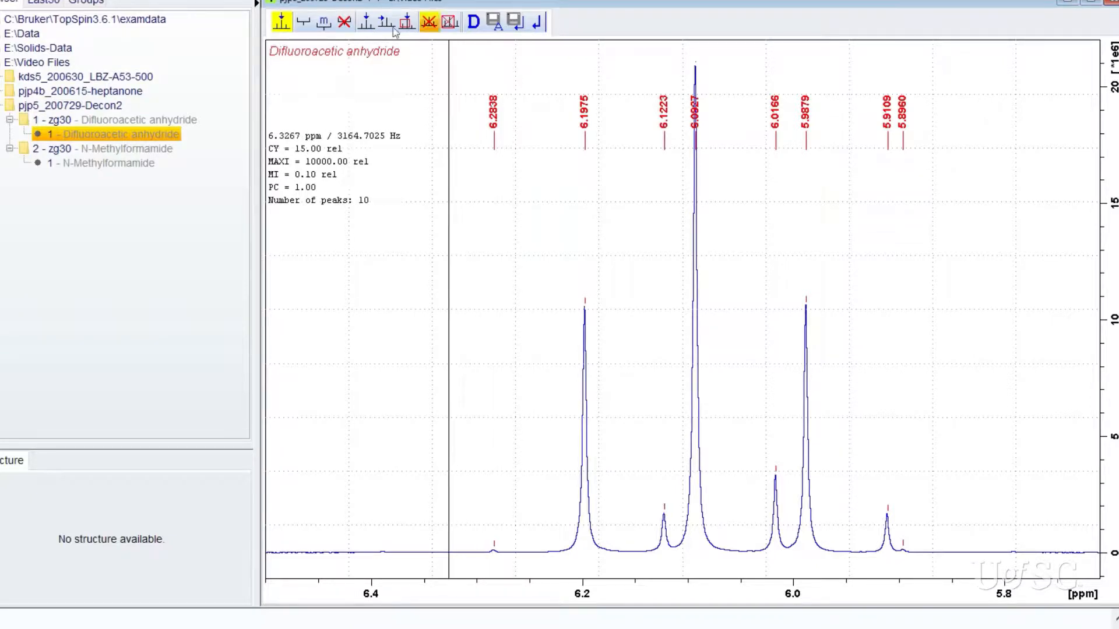
click(365, 24)
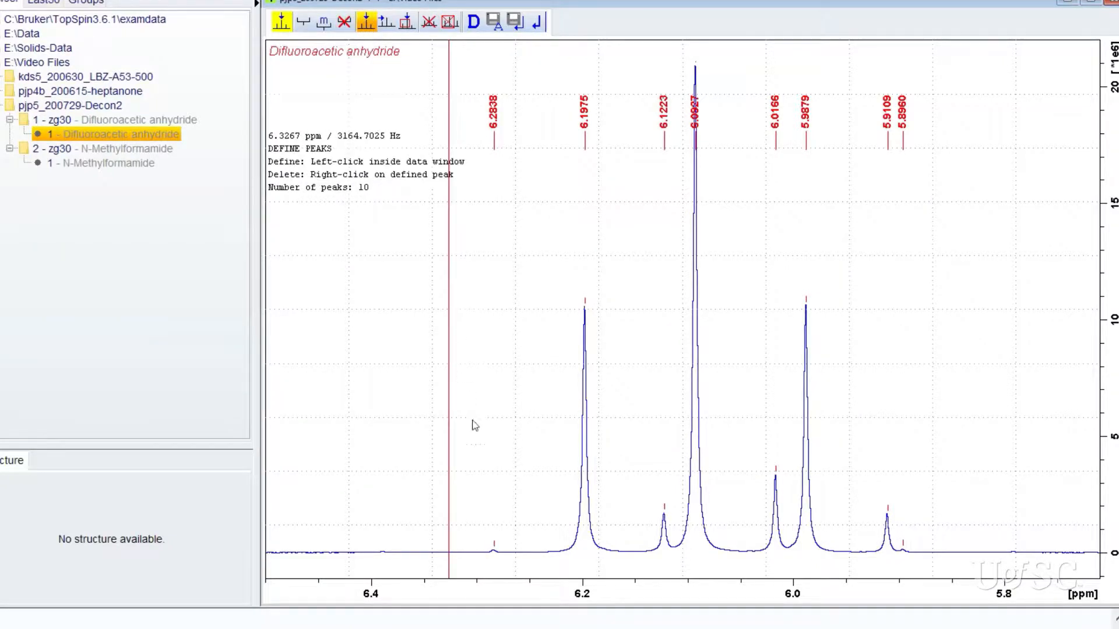
click(1014, 554)
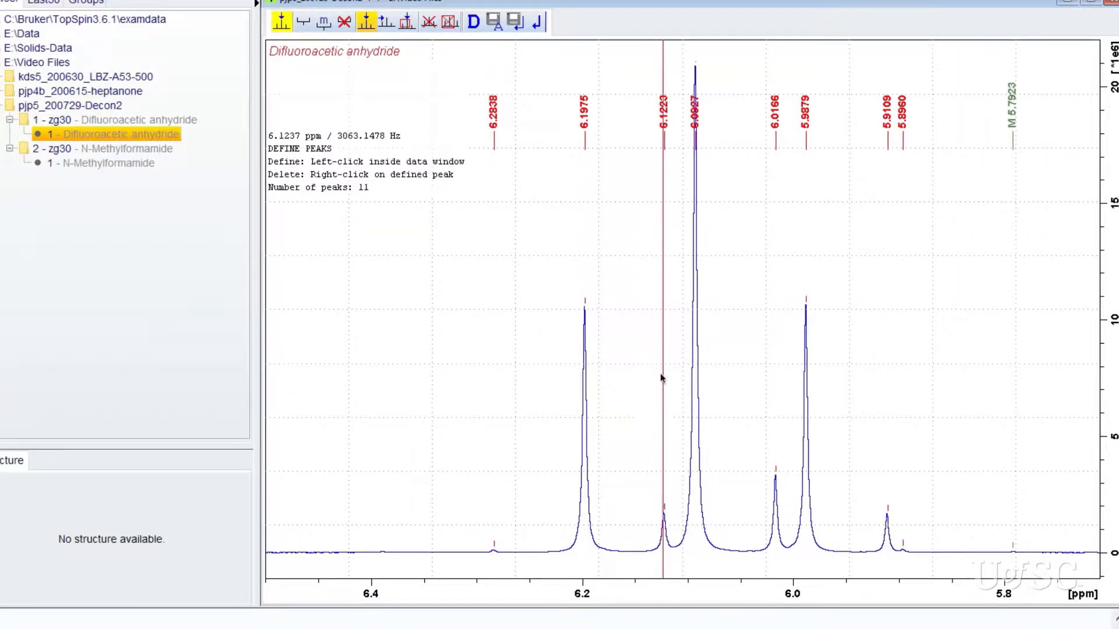
Step: Deconvolute the Difluoroacetic anhydride peaks into PROCNO 999 with 0.0 Gauss share for all lines, and close the result report
click(474, 22)
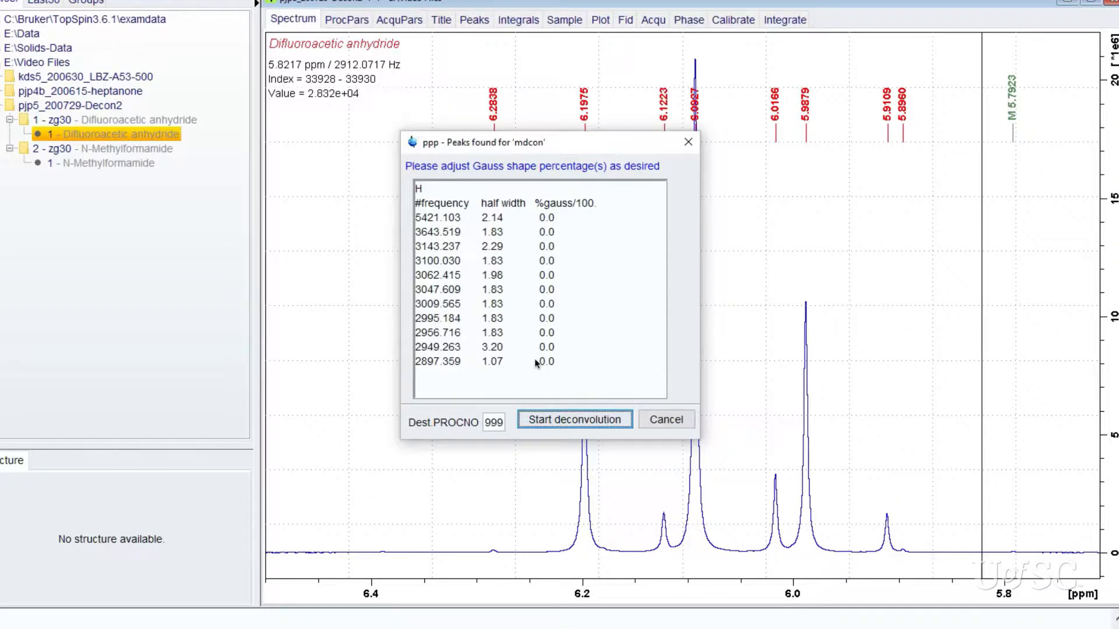
click(558, 424)
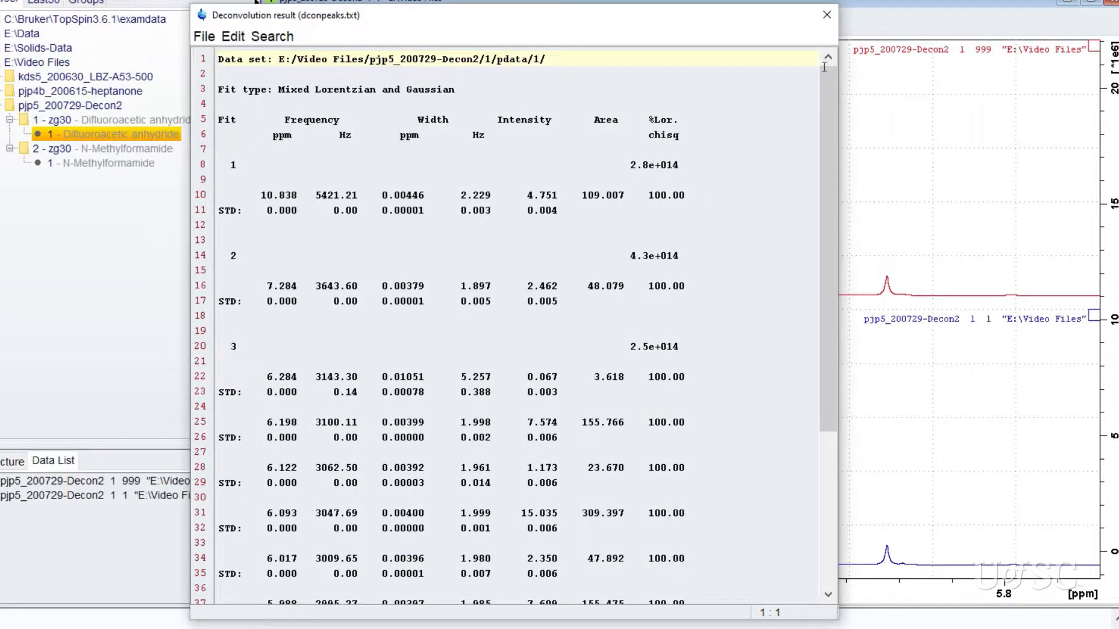
click(828, 16)
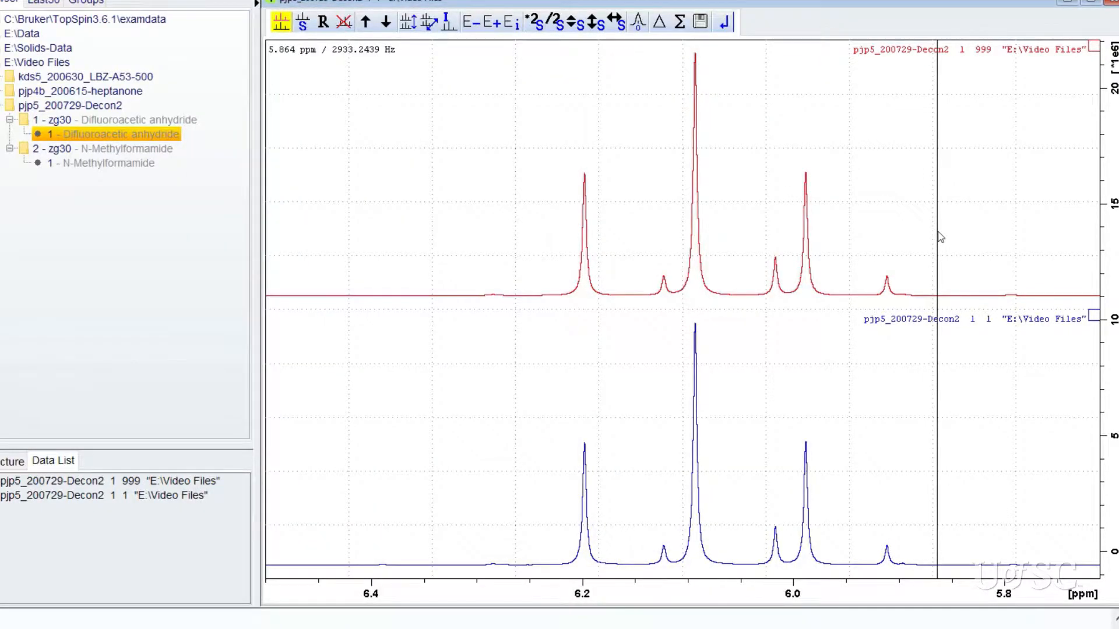
Step: Overlay the fitted spectrum (PROCNO 999) on the original Difluoroacetic anhydride spectrum and compare their peaks at different vertical scales
click(408, 22)
scroll(833, 334, up, 2)
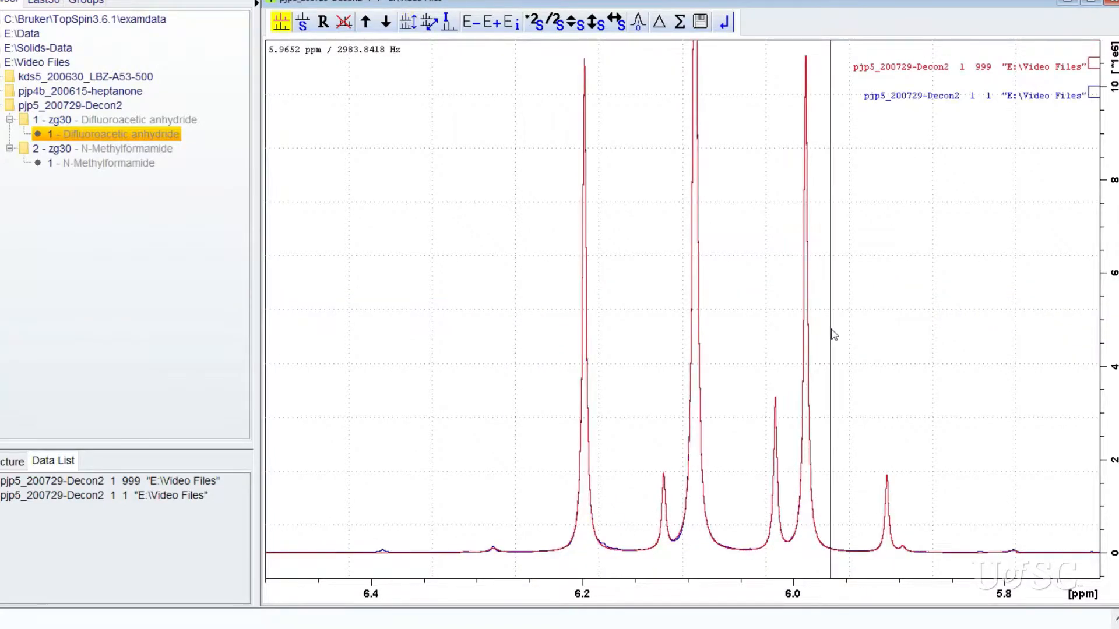
scroll(834, 334, up, 2)
scroll(828, 341, down, 6)
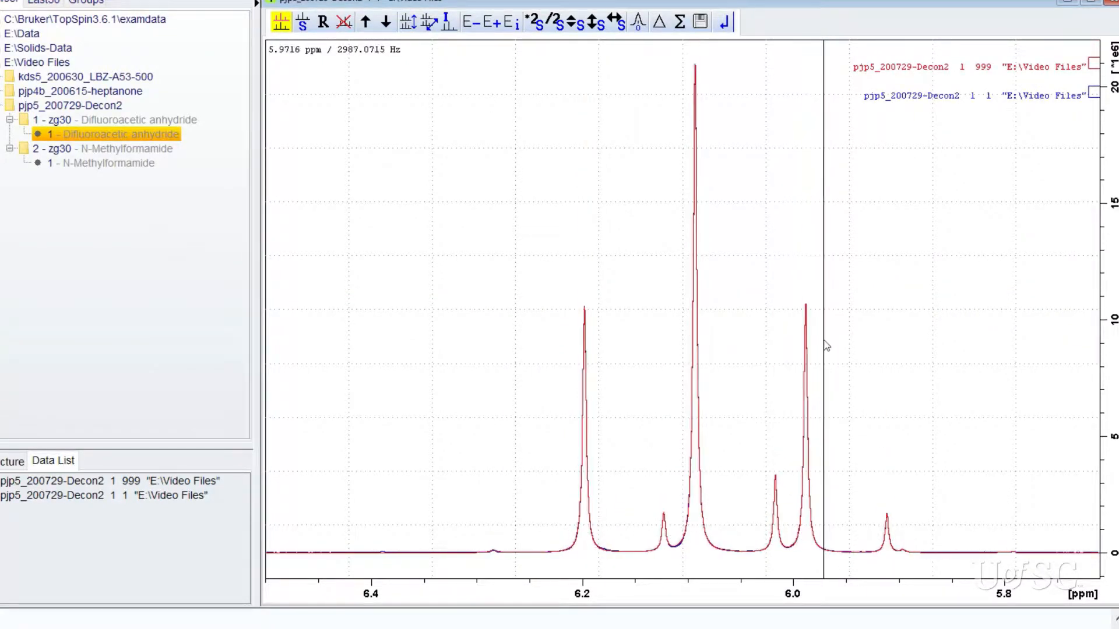
Step: Display the difference between the original and fitted spectra, separate the traces vertically, and enlarge the intensity to examine the residuals
click(659, 22)
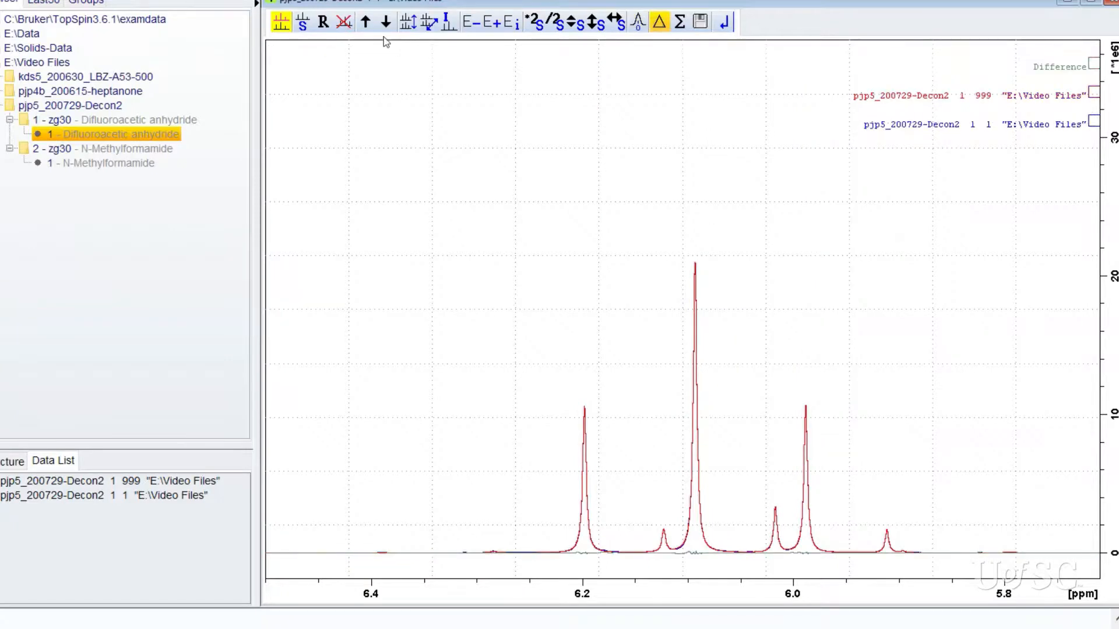
click(408, 23)
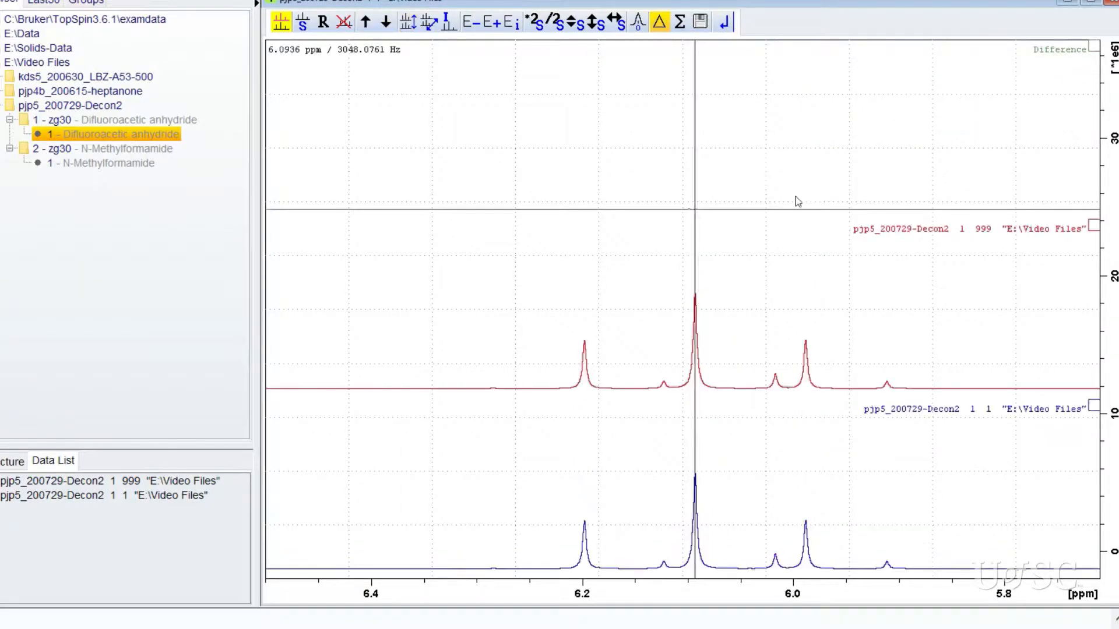
scroll(839, 147, up, 6)
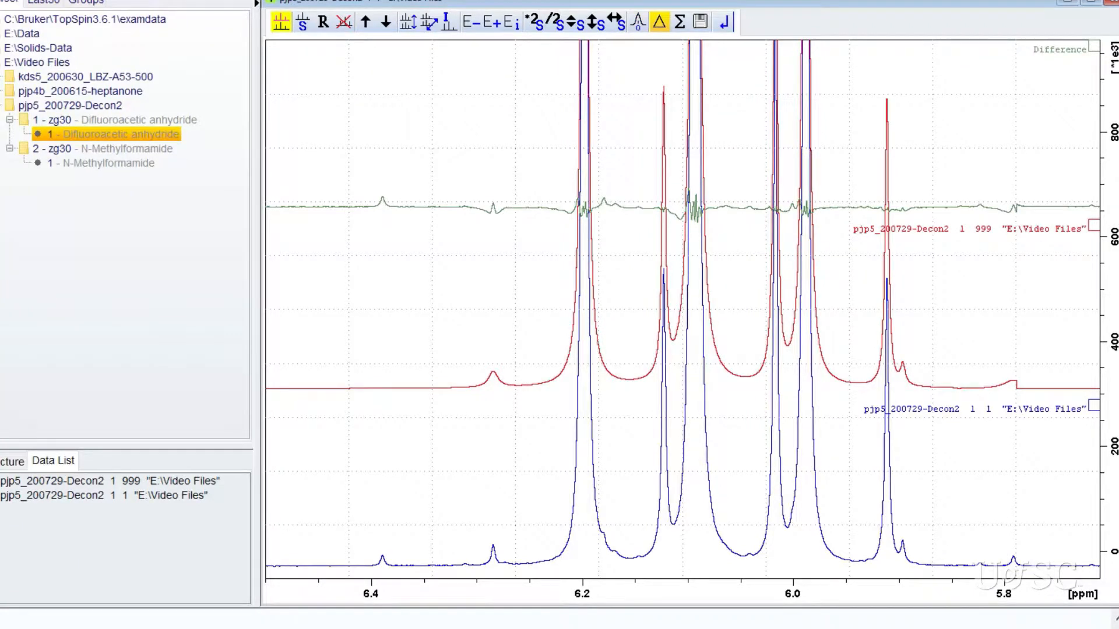
Step: Review the fitted peak values in the deconvolution result report dconpeaks.txt, close it, and recheck the traces at lower intensity
click(735, 0)
scroll(752, 327, down, 4)
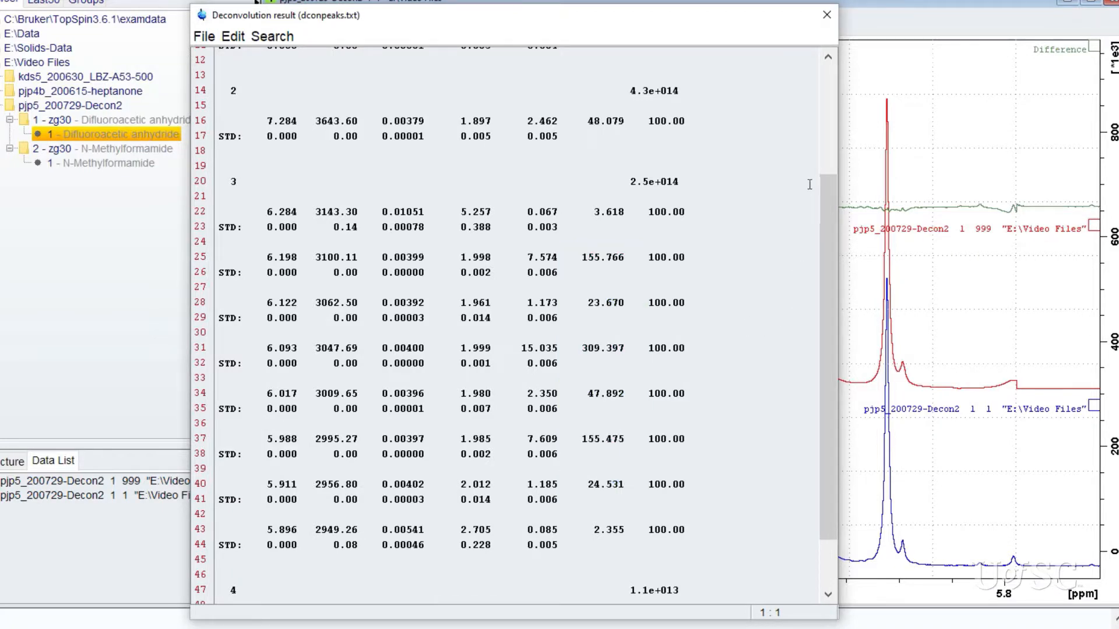
click(827, 16)
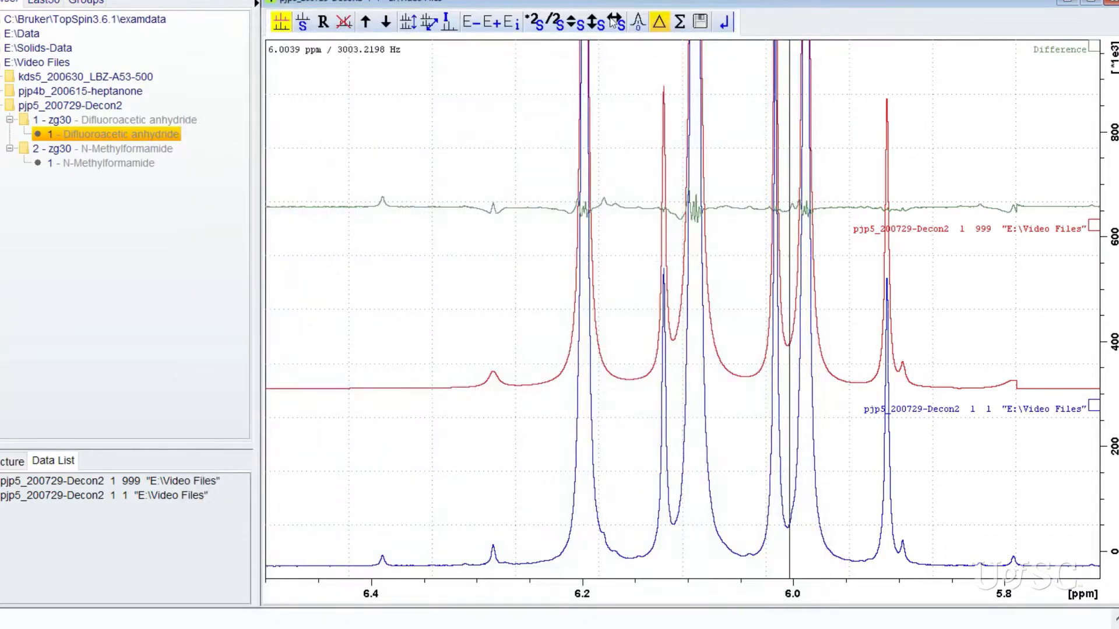
scroll(781, 309, down, 3)
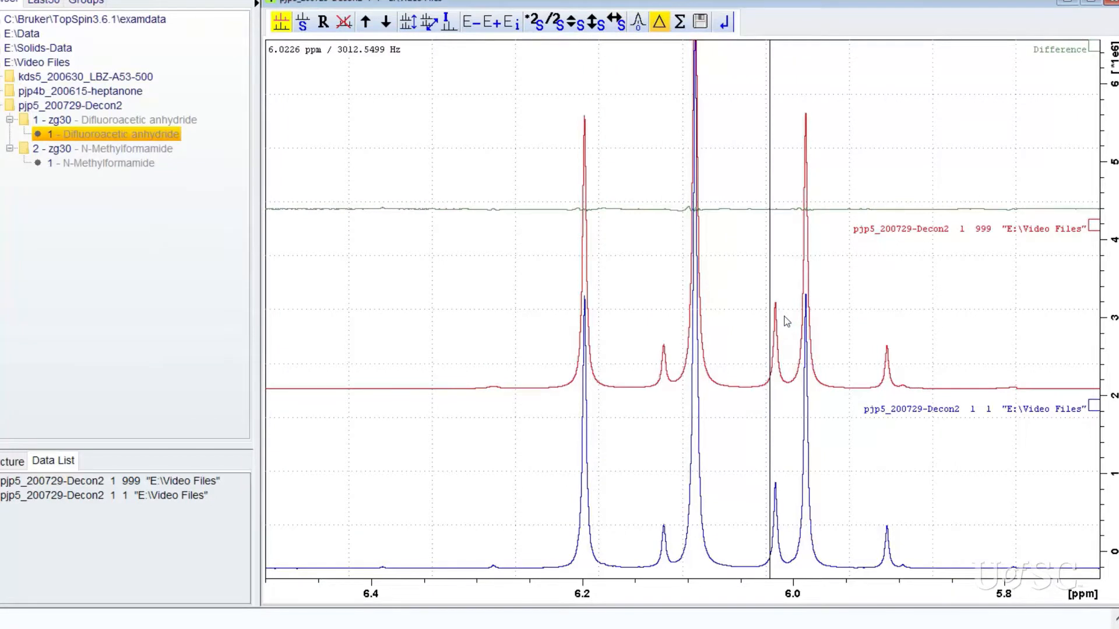